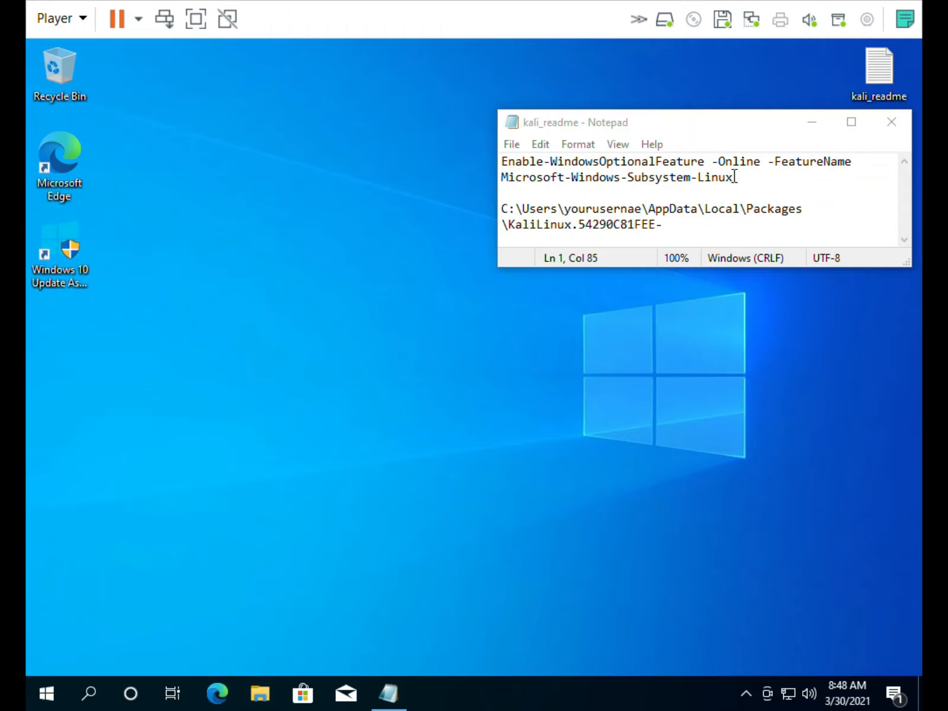
Copy the two-line Enable-WindowsOptionalFeature Microsoft-Windows-Subsystem-Linux command from kali_readme in Notepad
drag(734, 177, 496, 152)
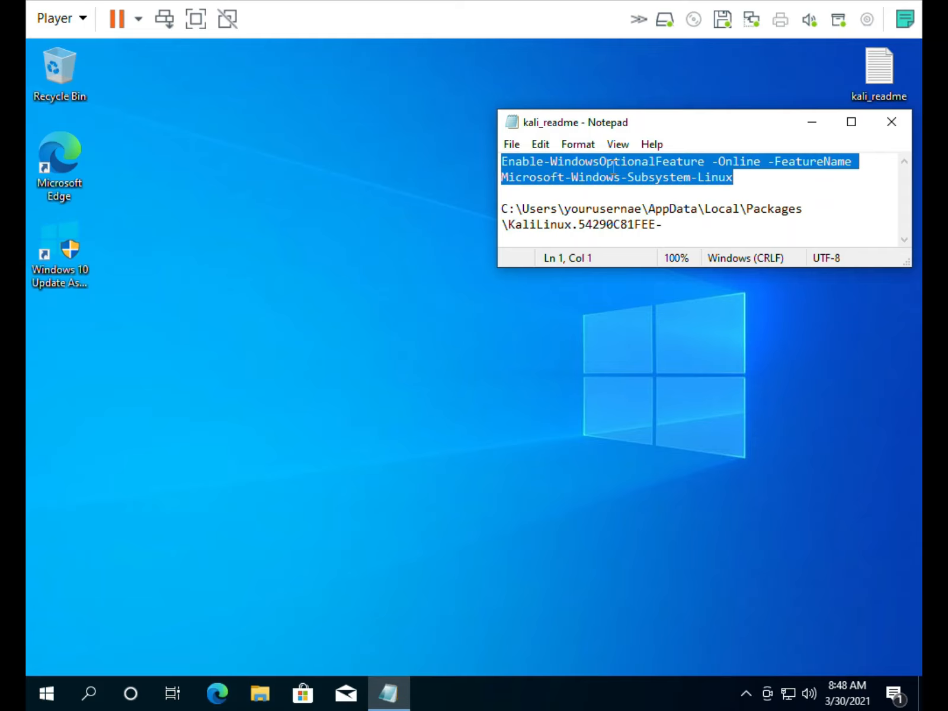
right_click(613, 167)
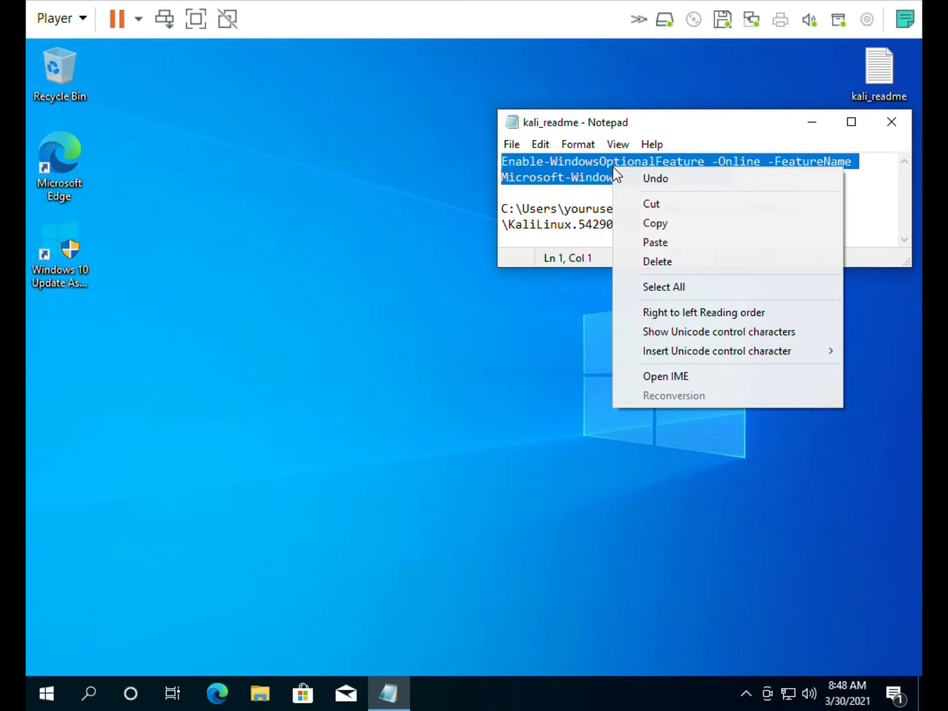
click(645, 222)
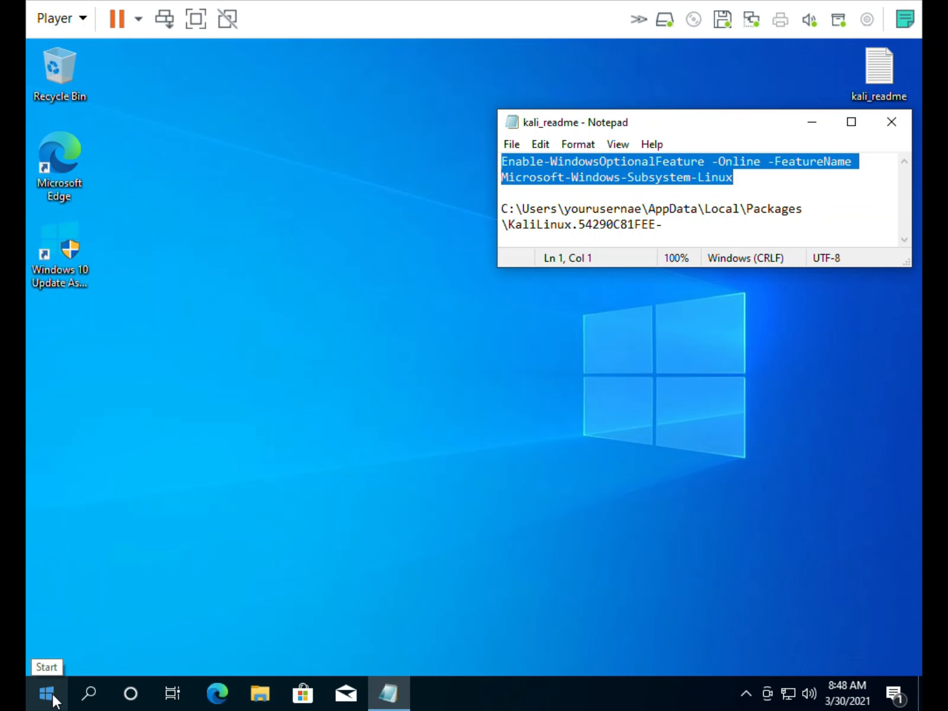
Search for 'power' and run Windows PowerShell as Administrator, approving the UAC prompt
click(89, 693)
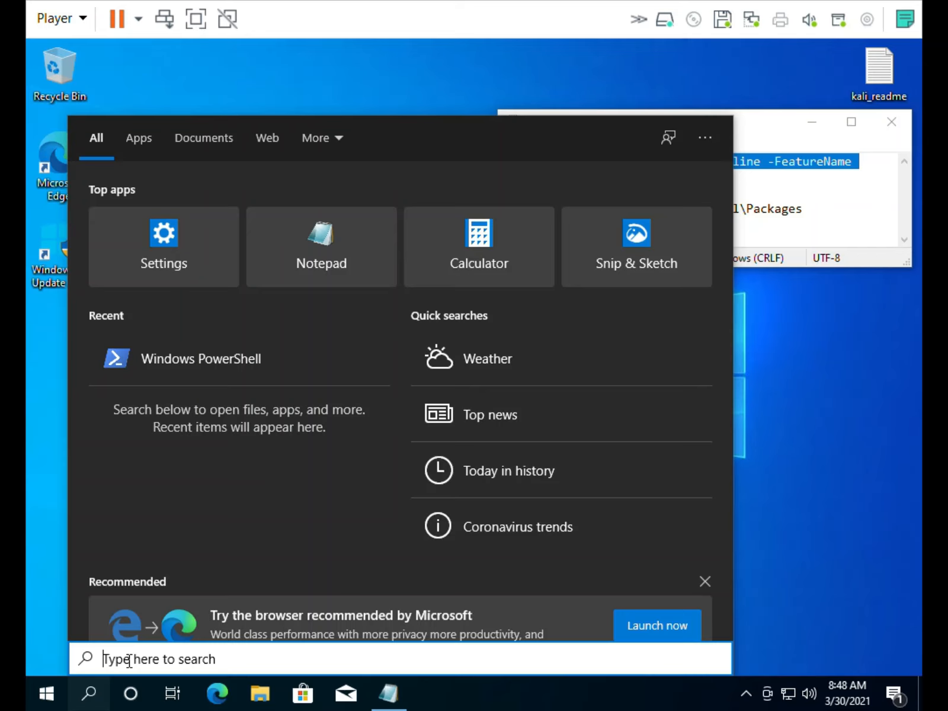
text(power)
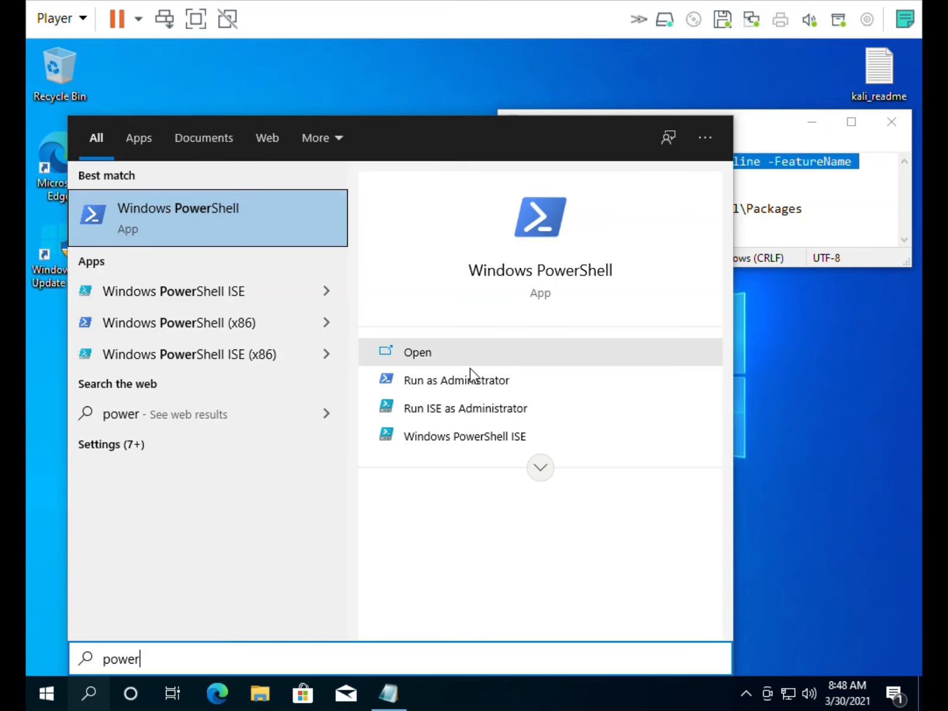
click(445, 392)
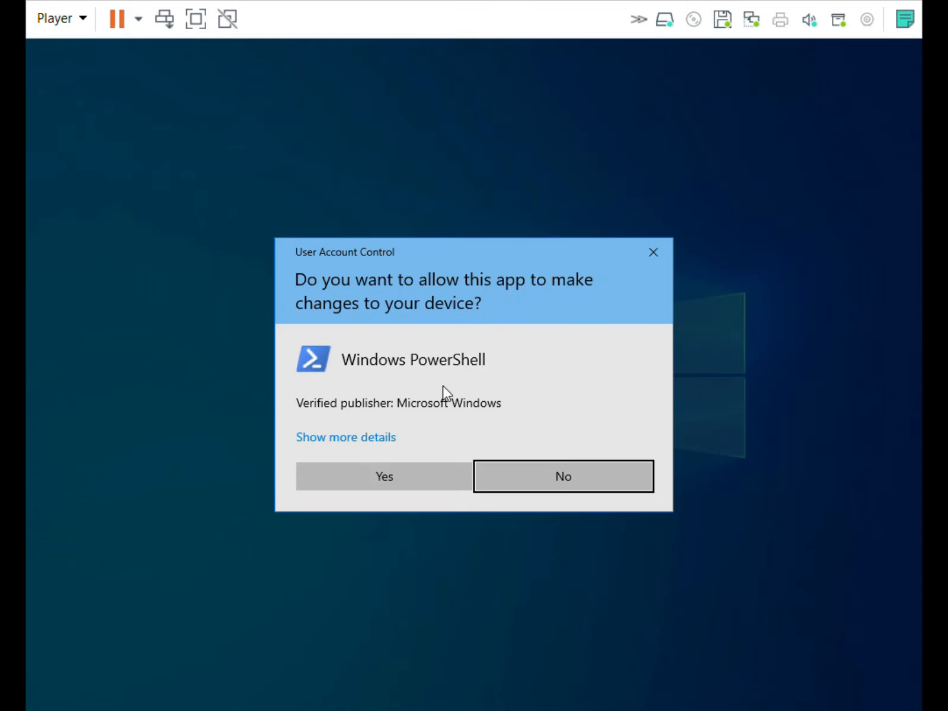
click(398, 474)
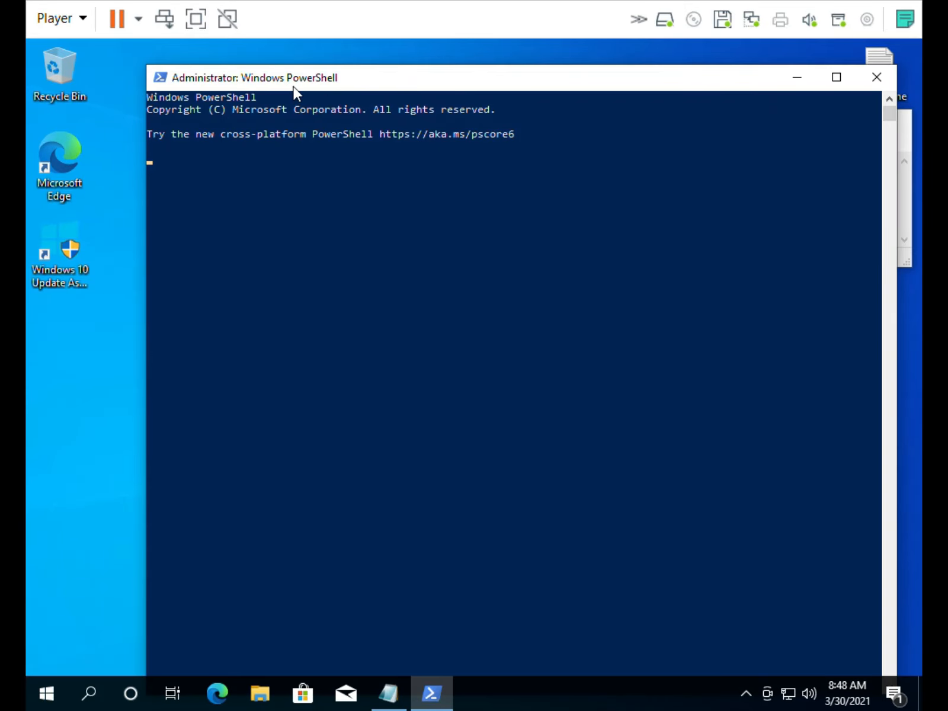
Recopy the Enable-WindowsOptionalFeature command from Notepad and paste it at the PowerShell prompt
drag(288, 89, 233, 64)
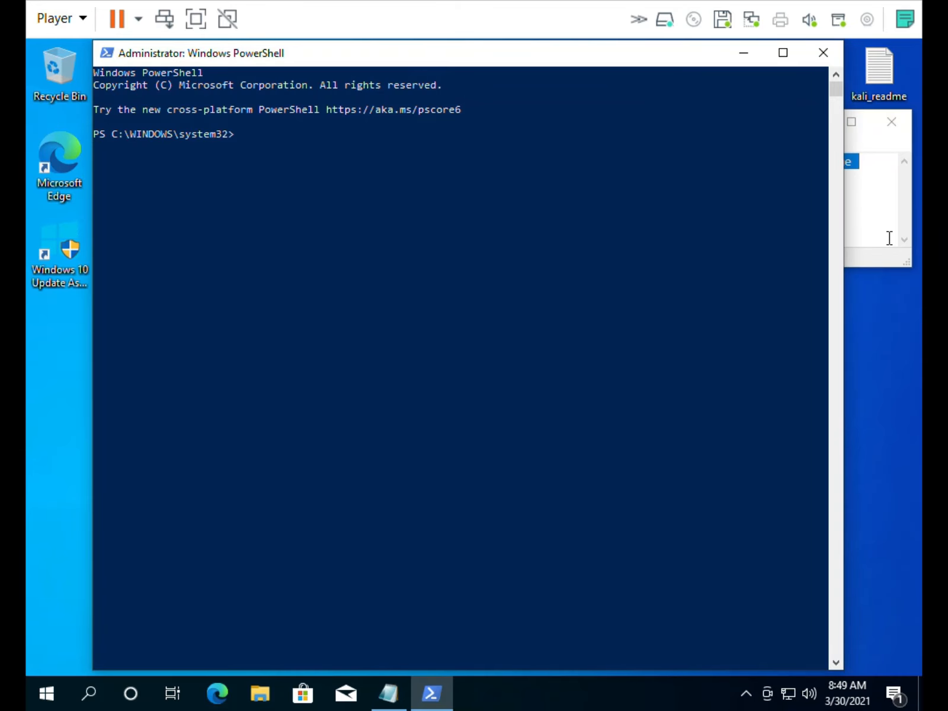
click(871, 256)
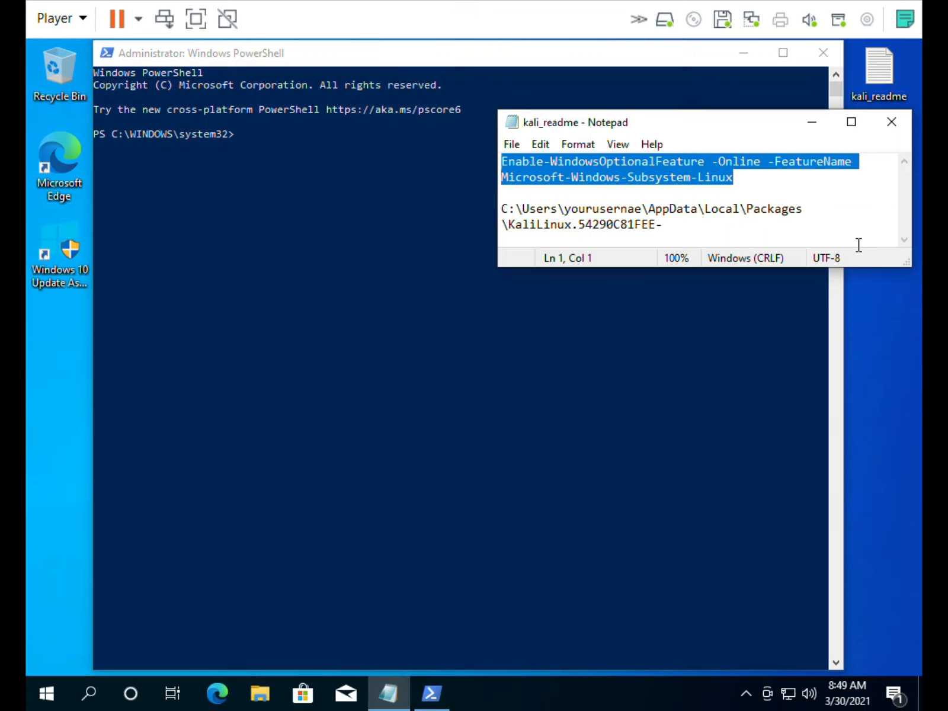
right_click(683, 177)
click(724, 218)
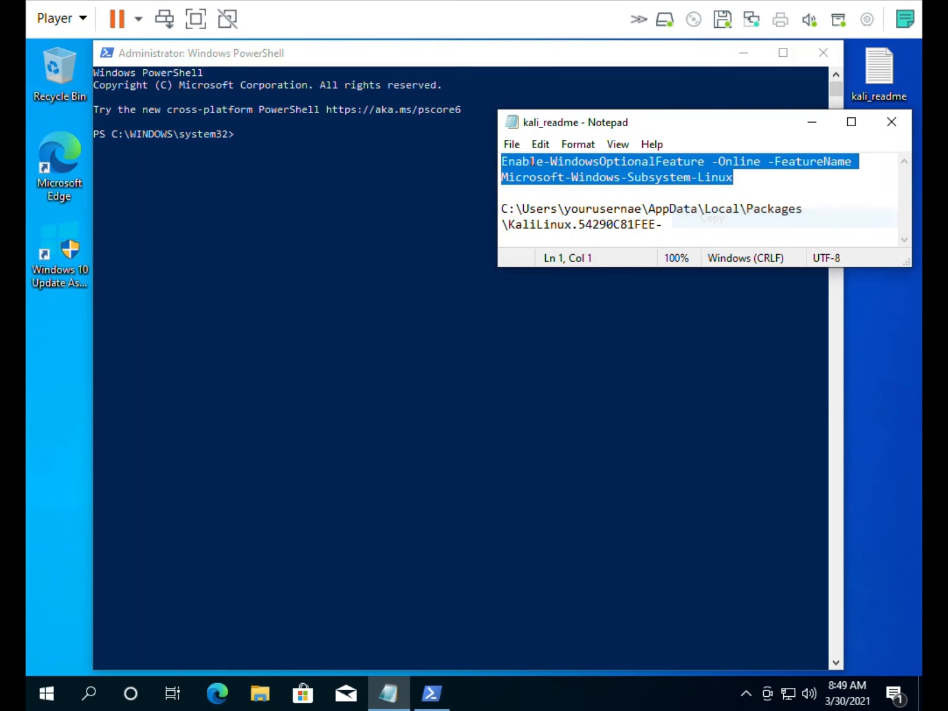
click(290, 67)
right_click(290, 66)
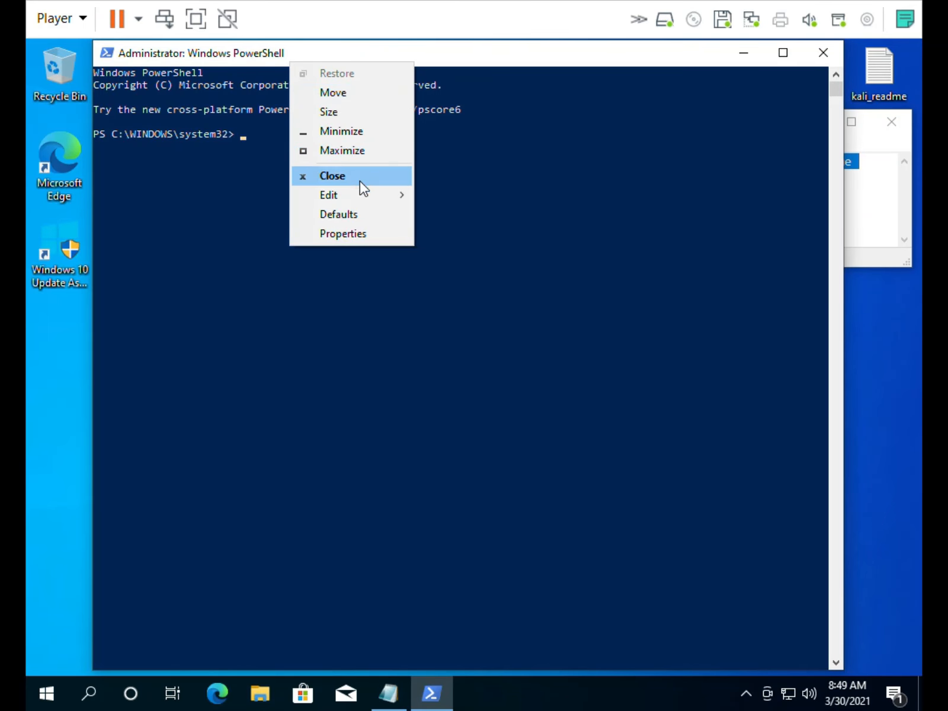
mouse_move(369, 195)
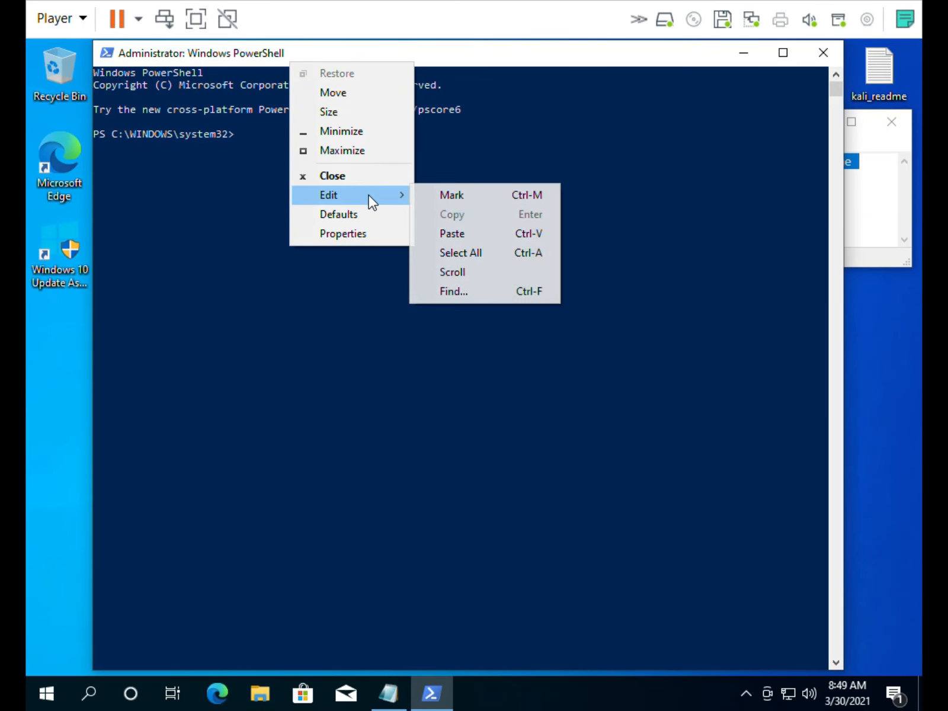
click(490, 231)
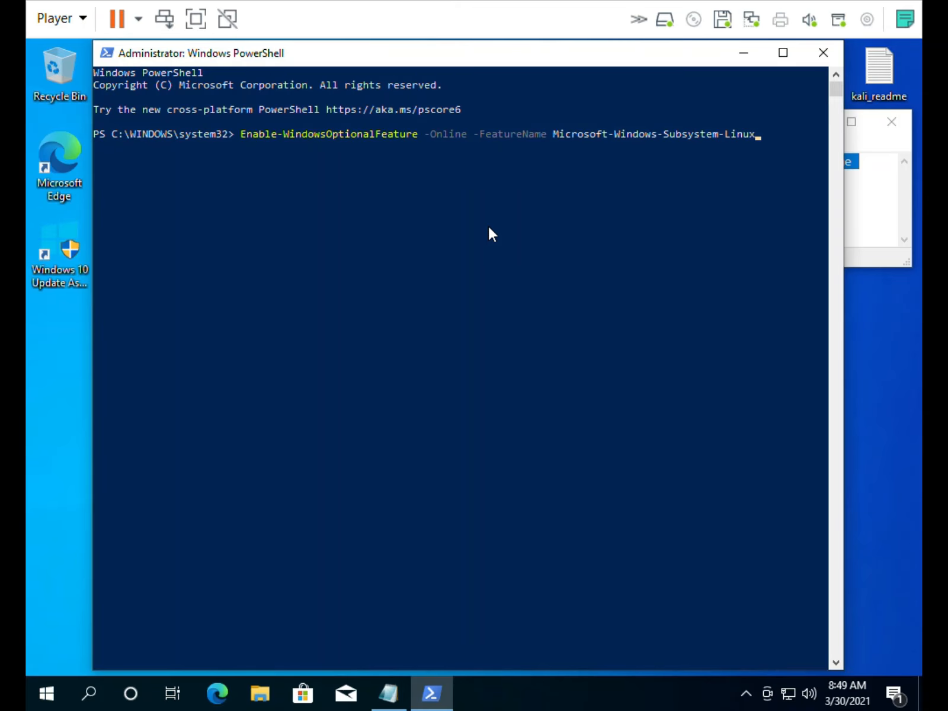
Run the command and answer y to restart the computer
key(Return)
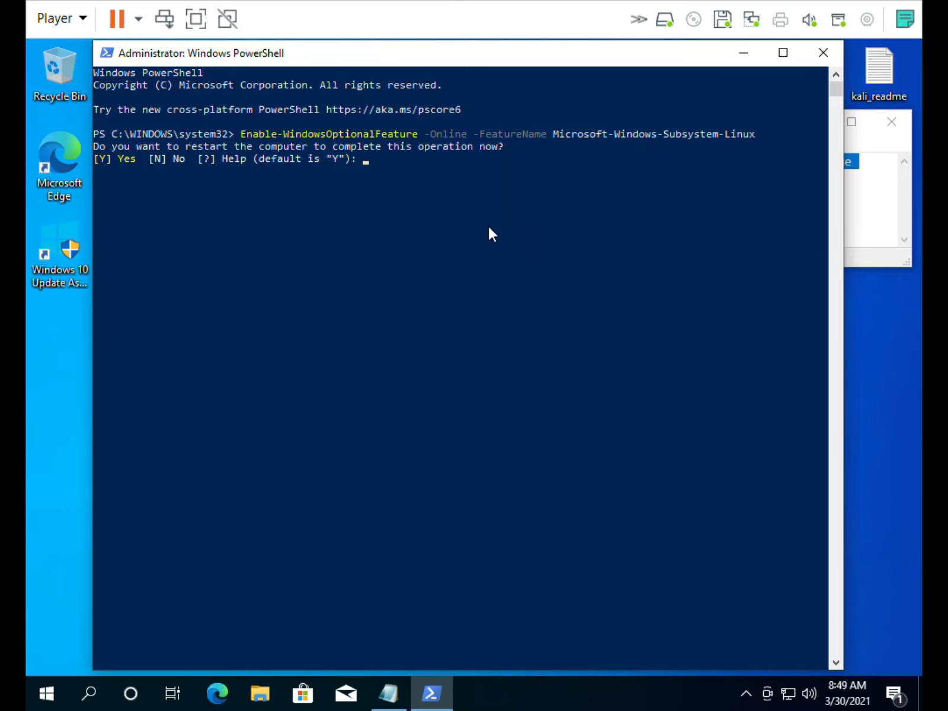
text(y)
key(Return)
key(alt+Tab)
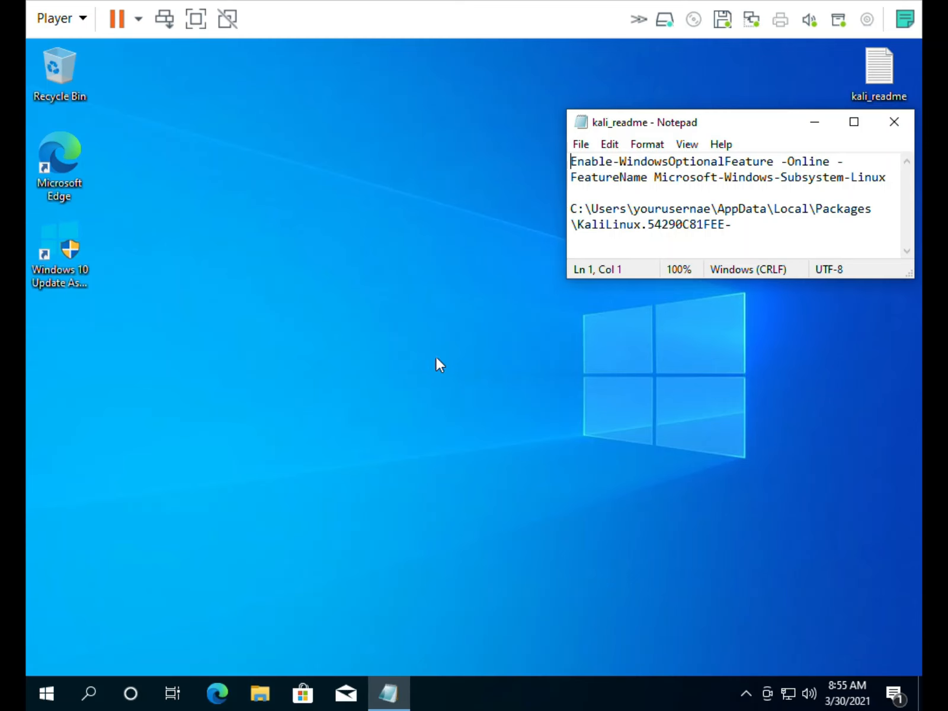
After the restart, select an empty spot on the desktop to leave the Notepad notes unfocused
click(407, 300)
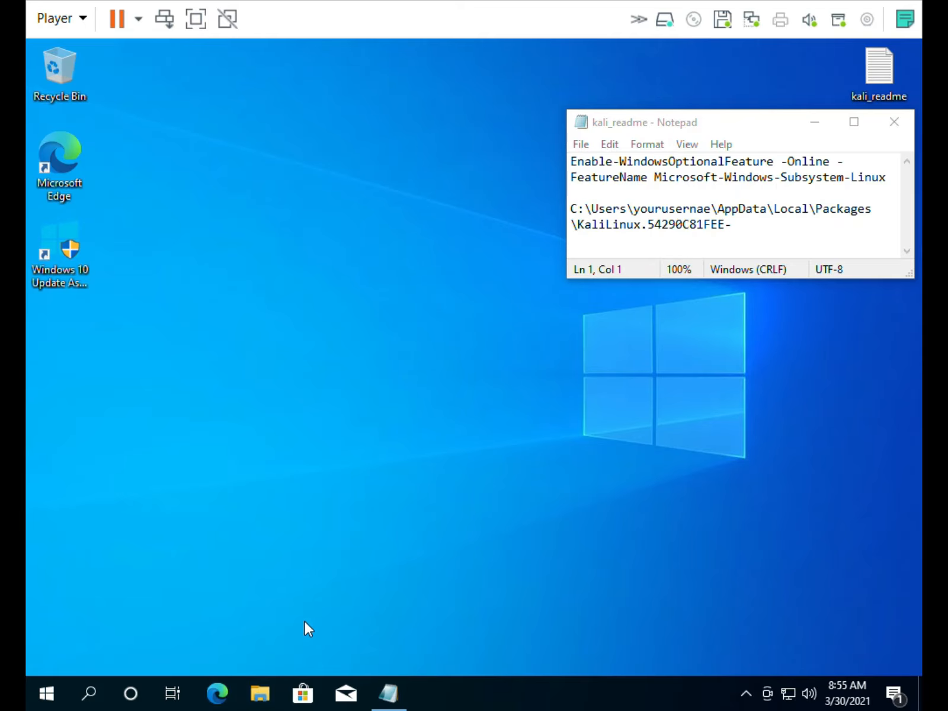
Open Microsoft Store and search 'kali' so Kali Linux shows in the suggestions
click(303, 694)
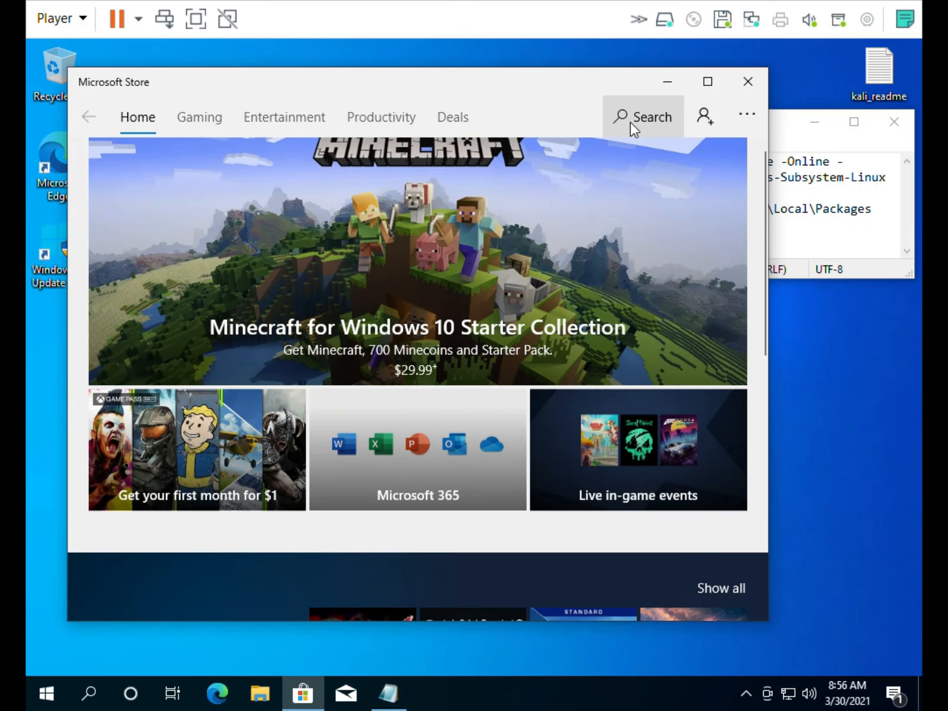
click(629, 121)
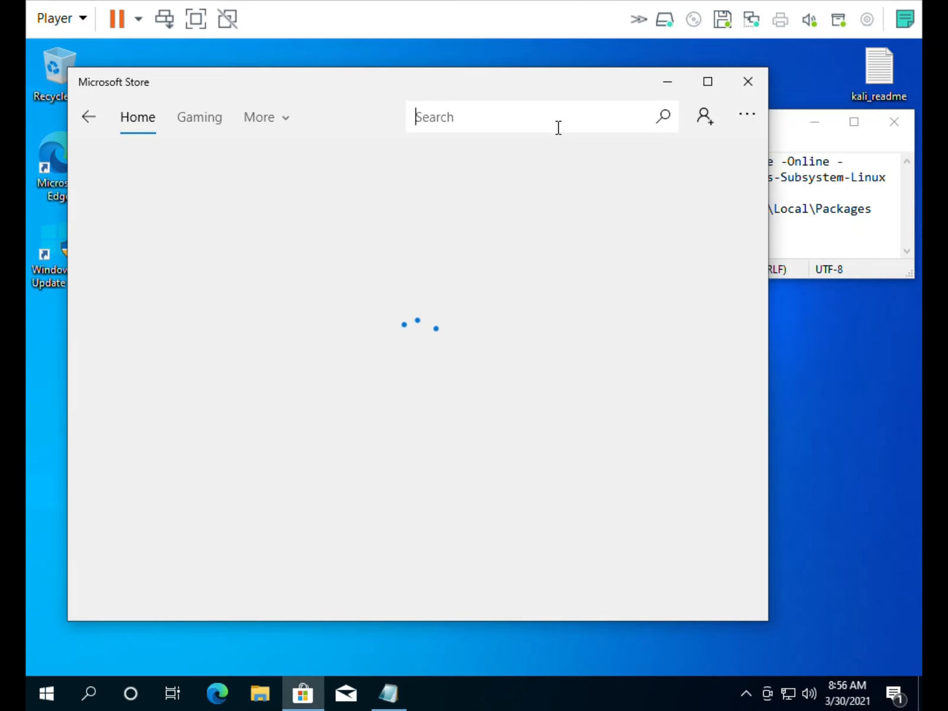
text(ka)
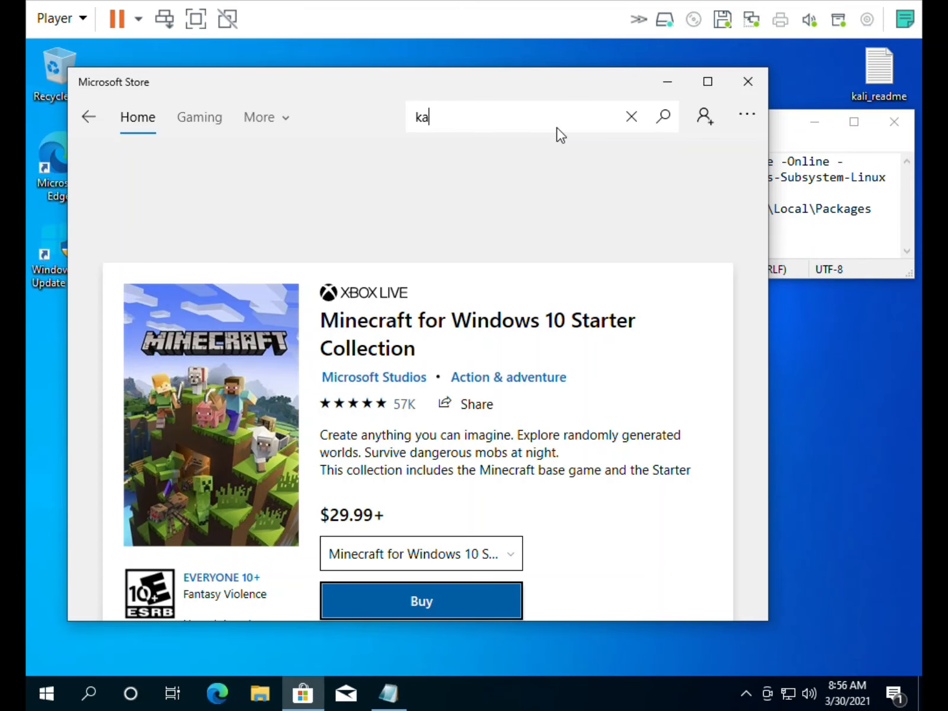
text(li)
key(Return)
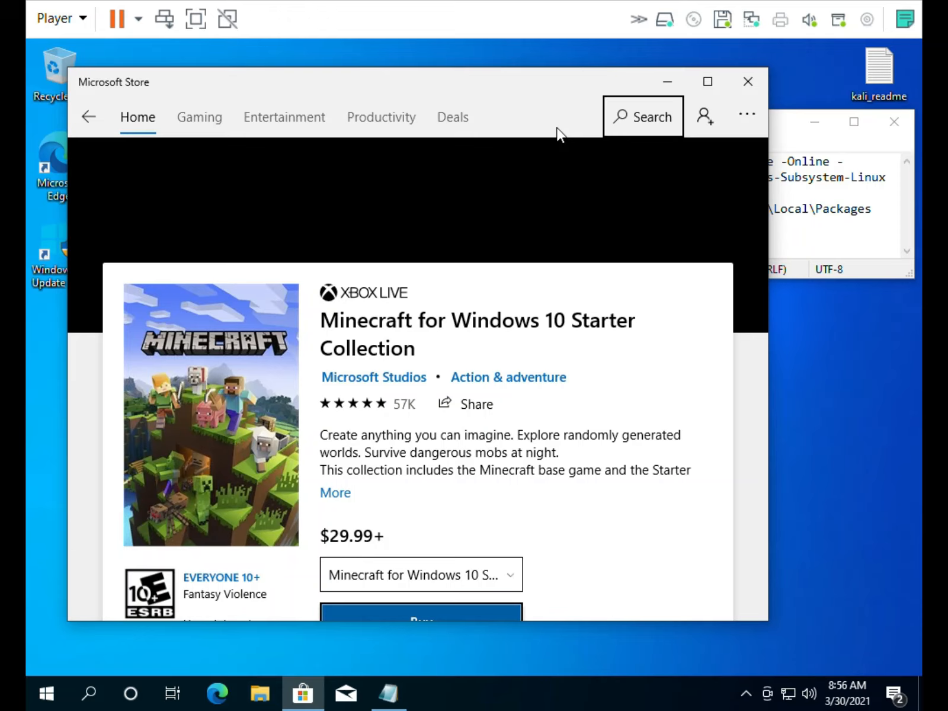
click(625, 125)
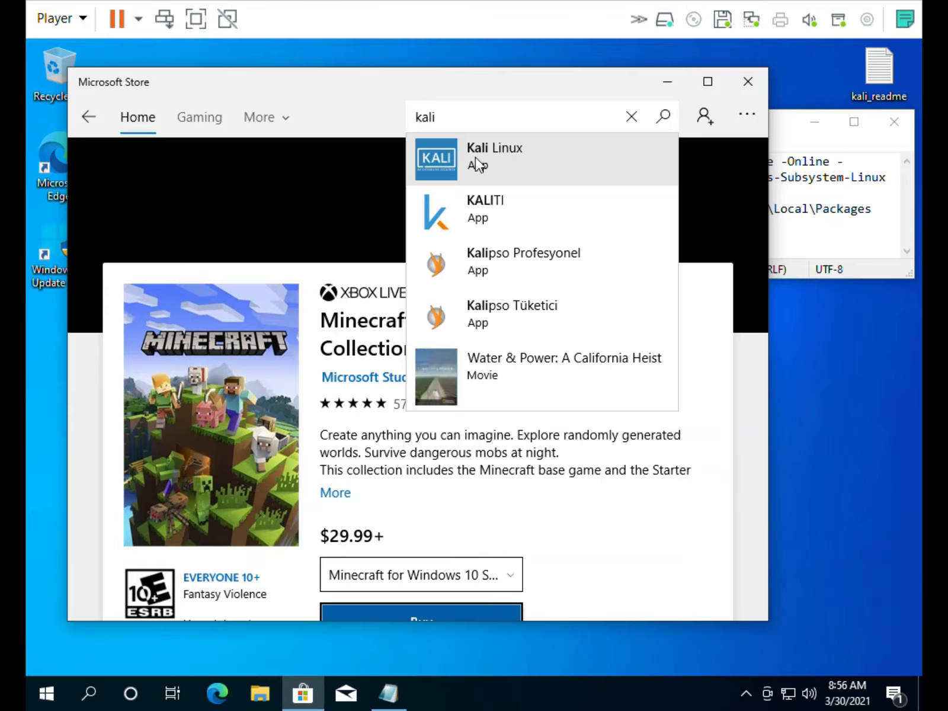
Open the Kali Linux page, request the free app, and choose Microsoft account sign-in
click(475, 157)
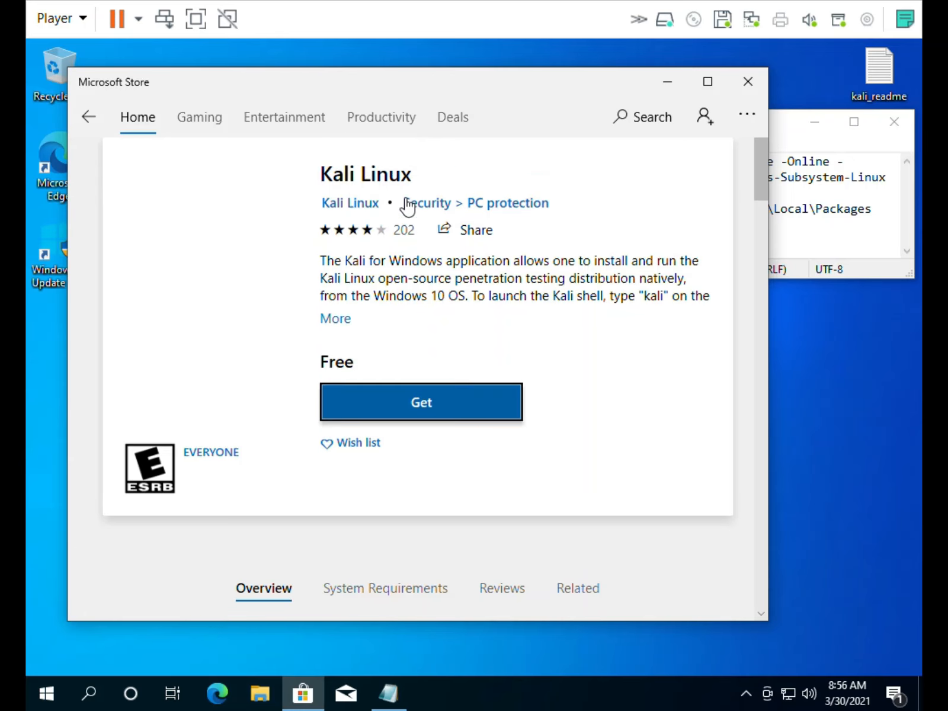
click(408, 402)
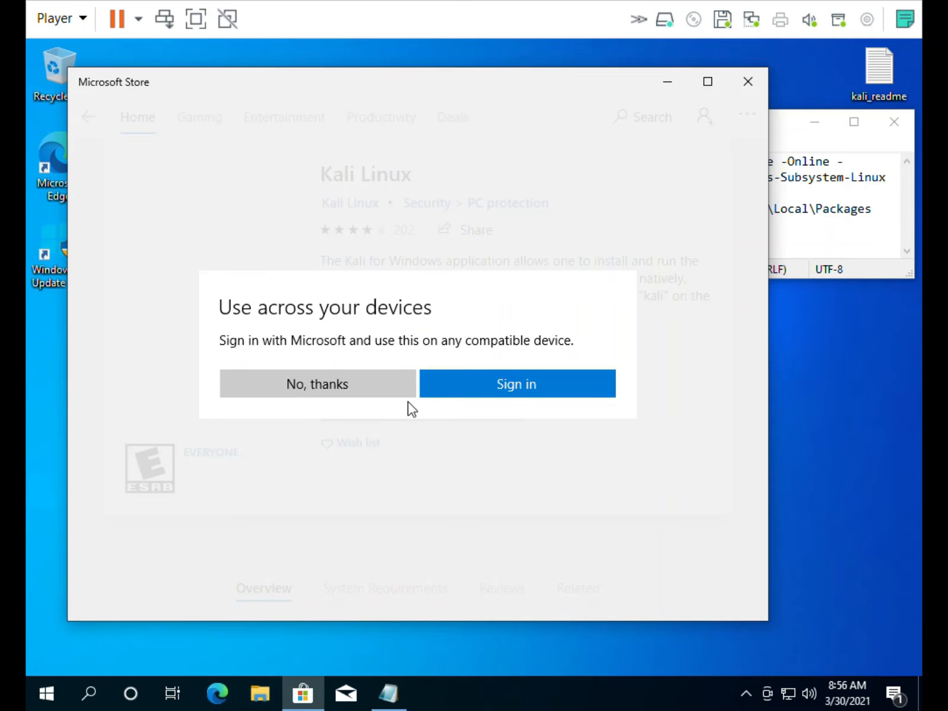
click(466, 382)
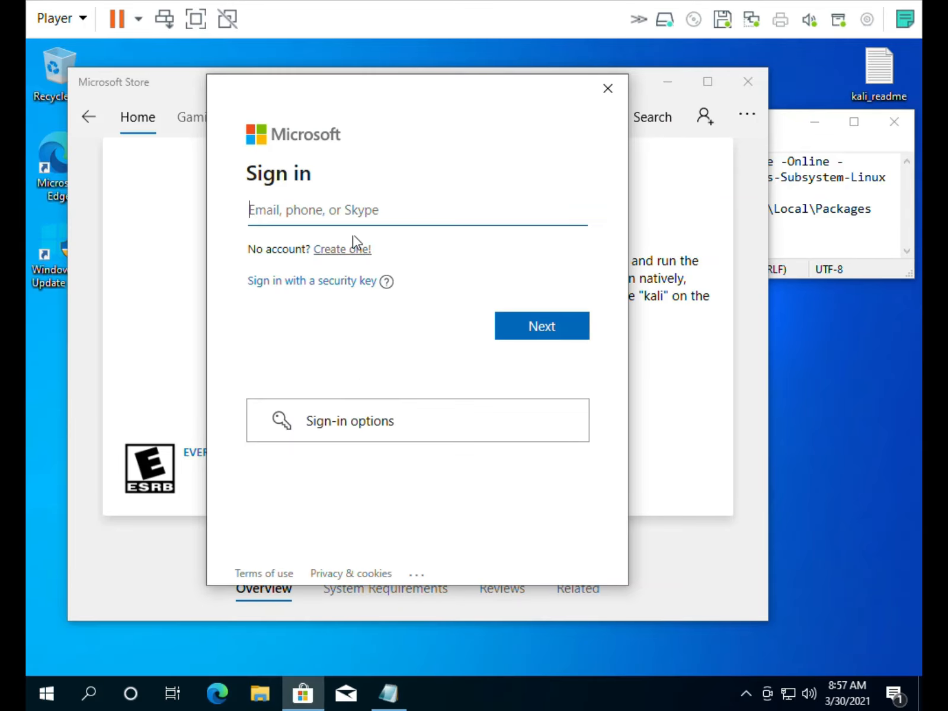
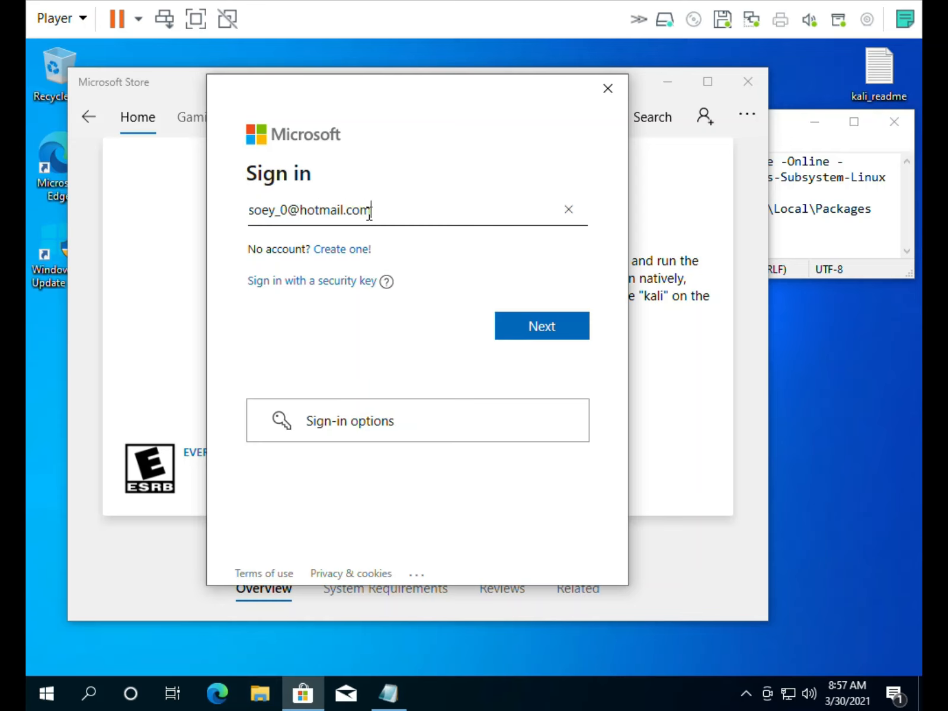
Sign in with the account e-mail and password, and confirm using it on this device
key(Tab)
key(Tab)
key(Tab)
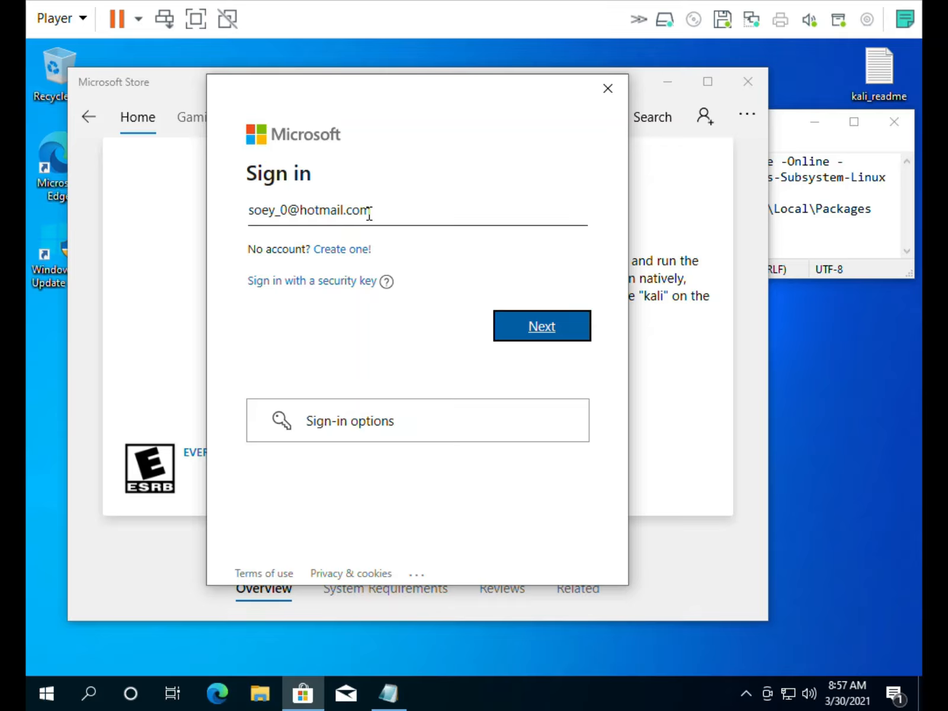
key(Return)
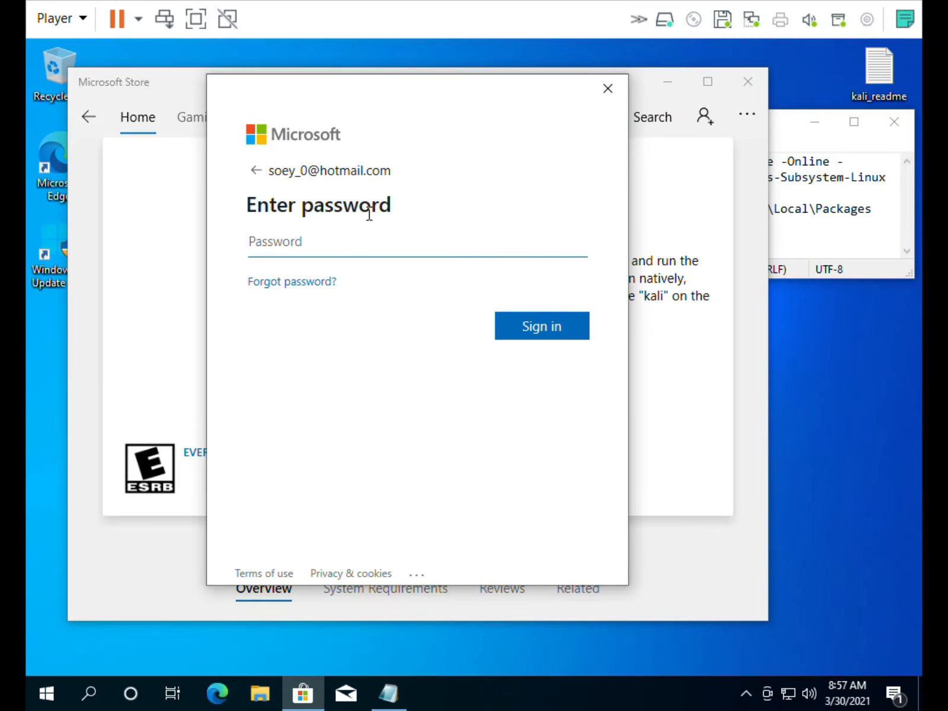
text(•••••••••)
click(521, 332)
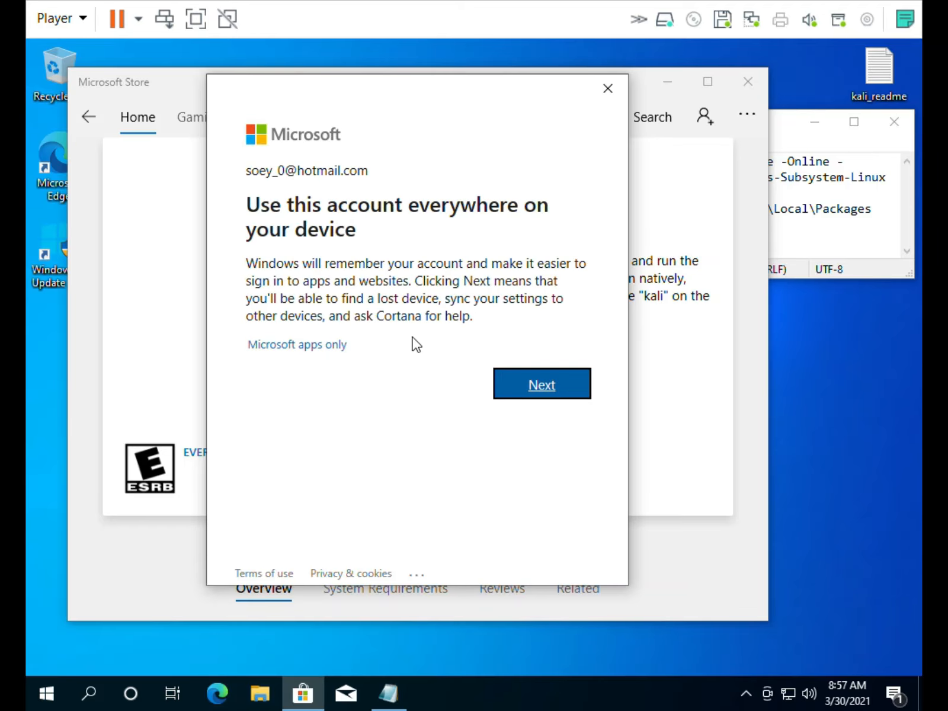
click(542, 386)
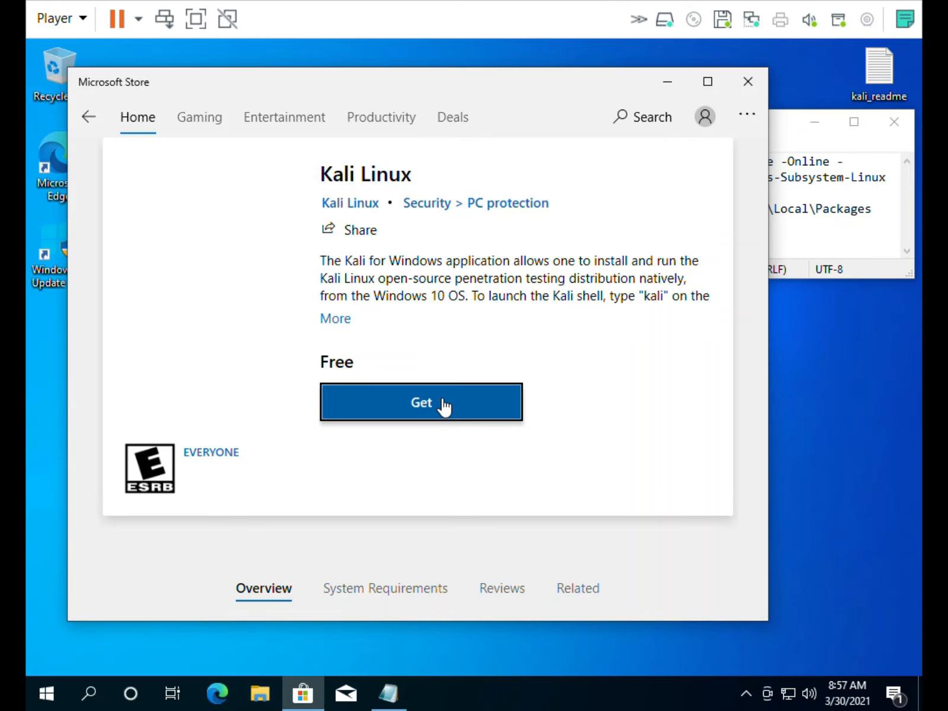
Request Get on the Kali Linux page twice, nudging the Store window down and widening it
click(442, 399)
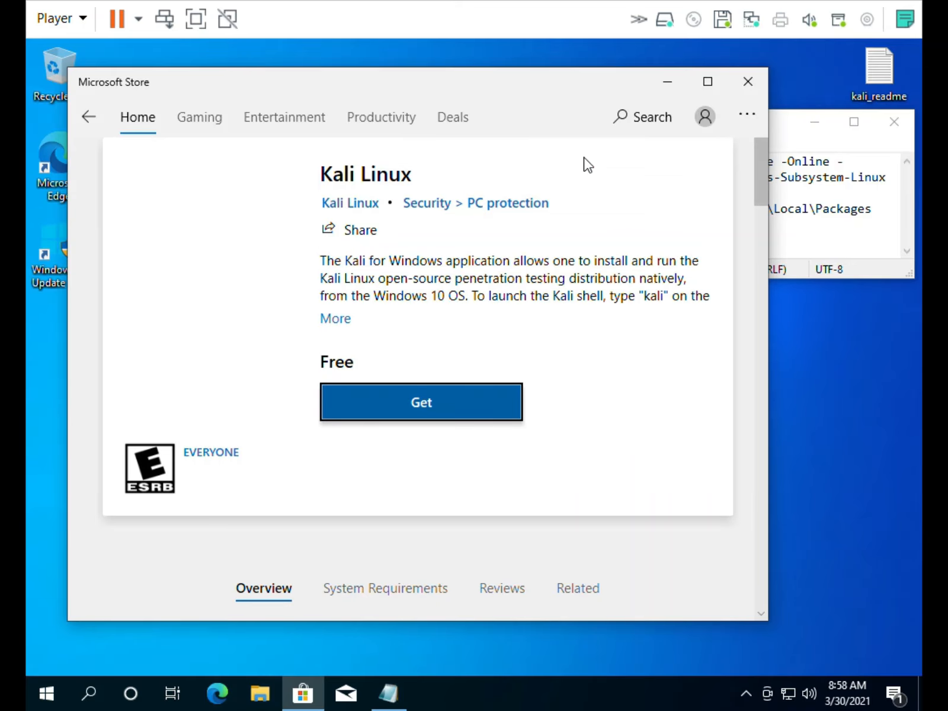
drag(392, 86, 391, 110)
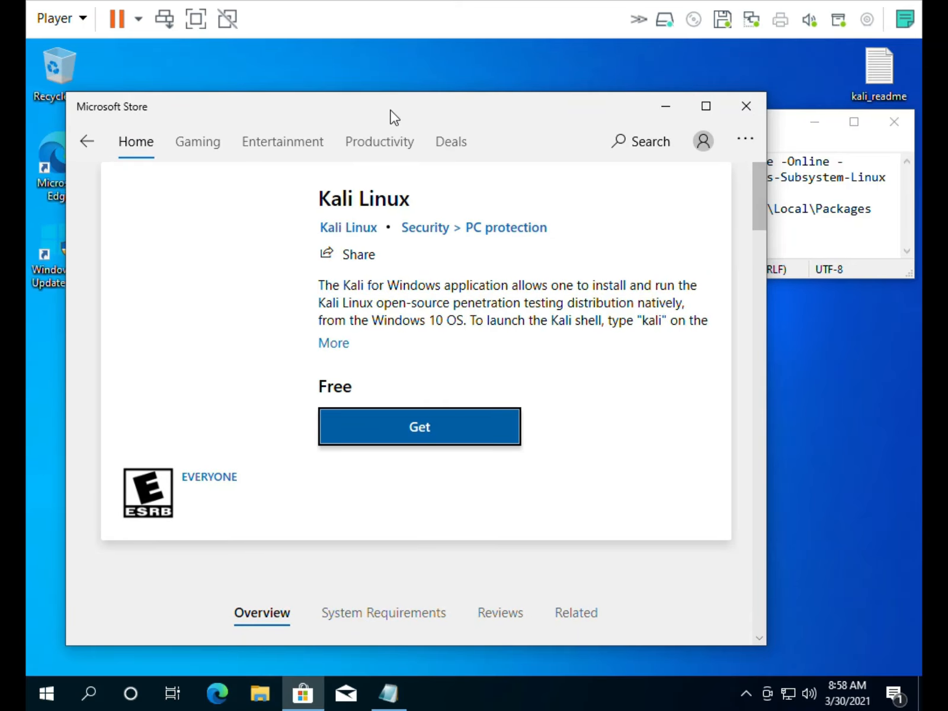
click(431, 433)
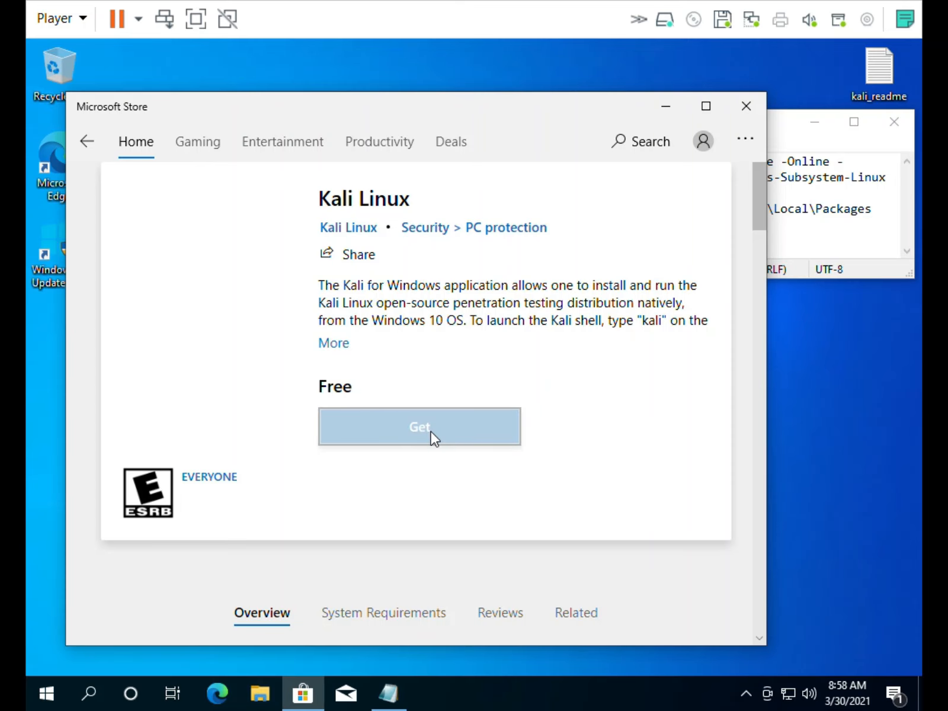
drag(766, 386, 865, 375)
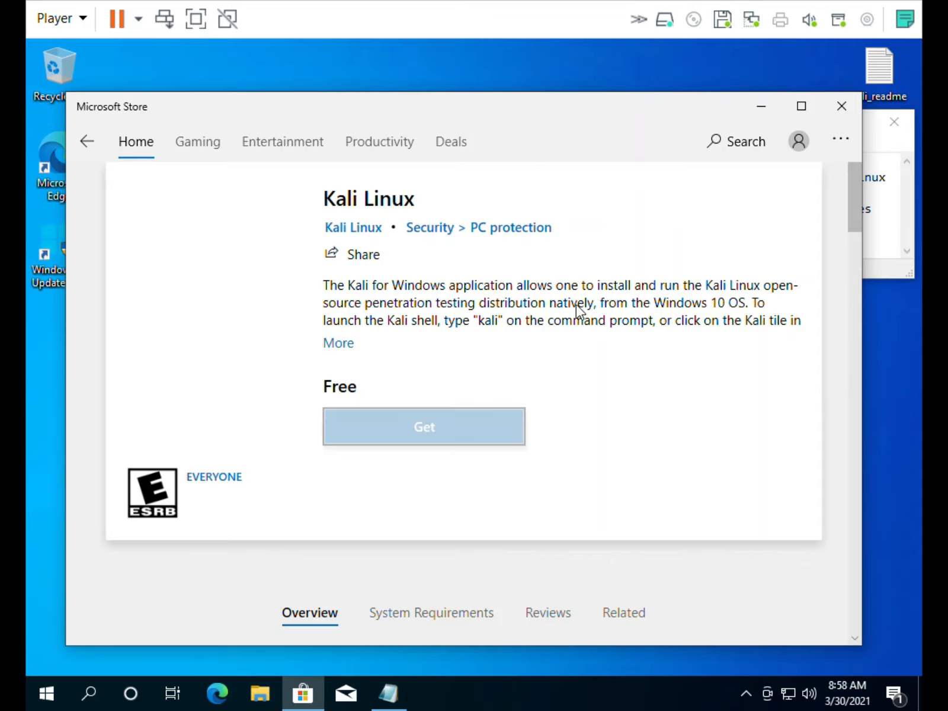
Glance at the account flyout, then open Downloads and updates from the '...' menu and enlarge the window
click(799, 143)
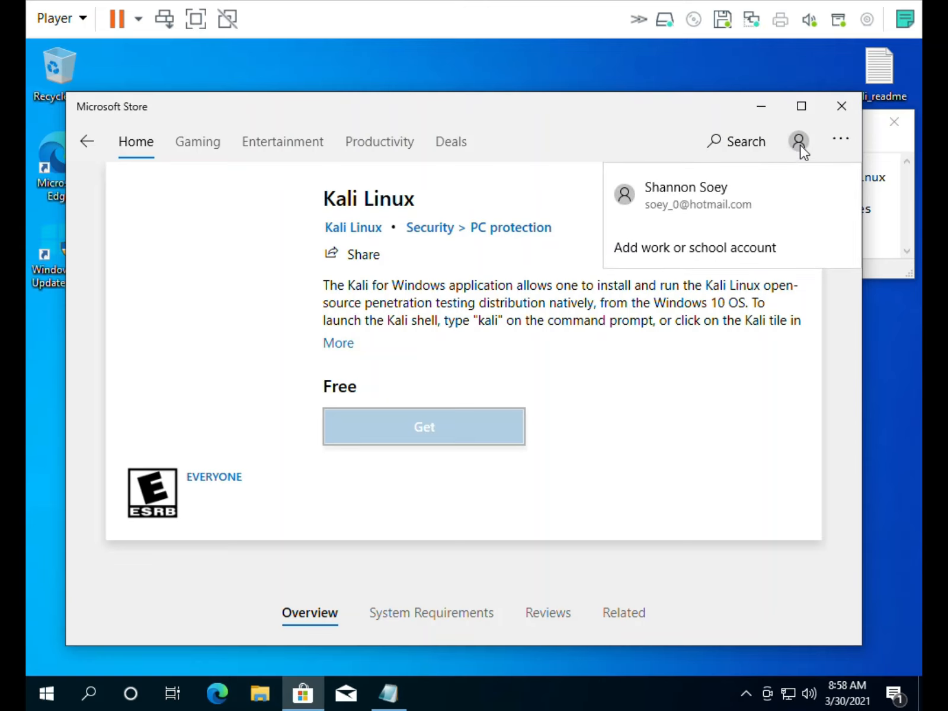
click(560, 108)
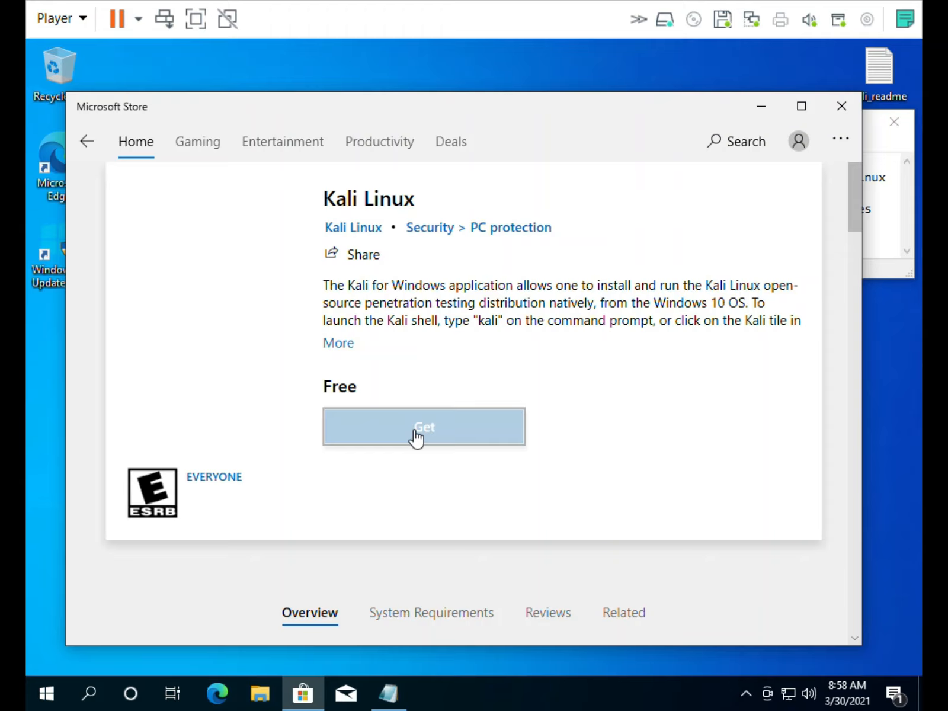
click(844, 142)
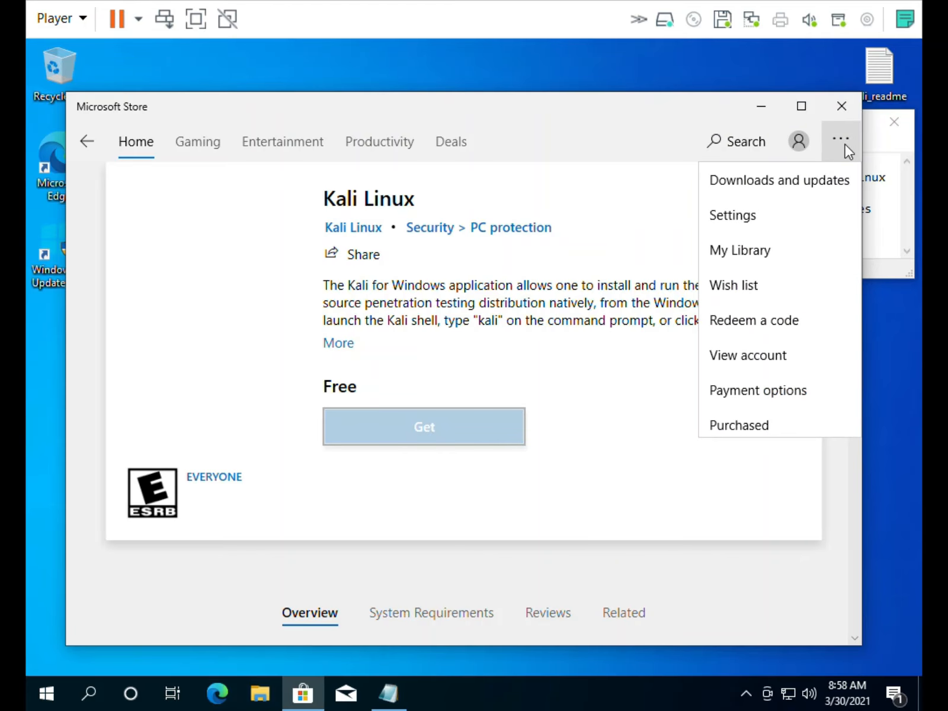
click(809, 180)
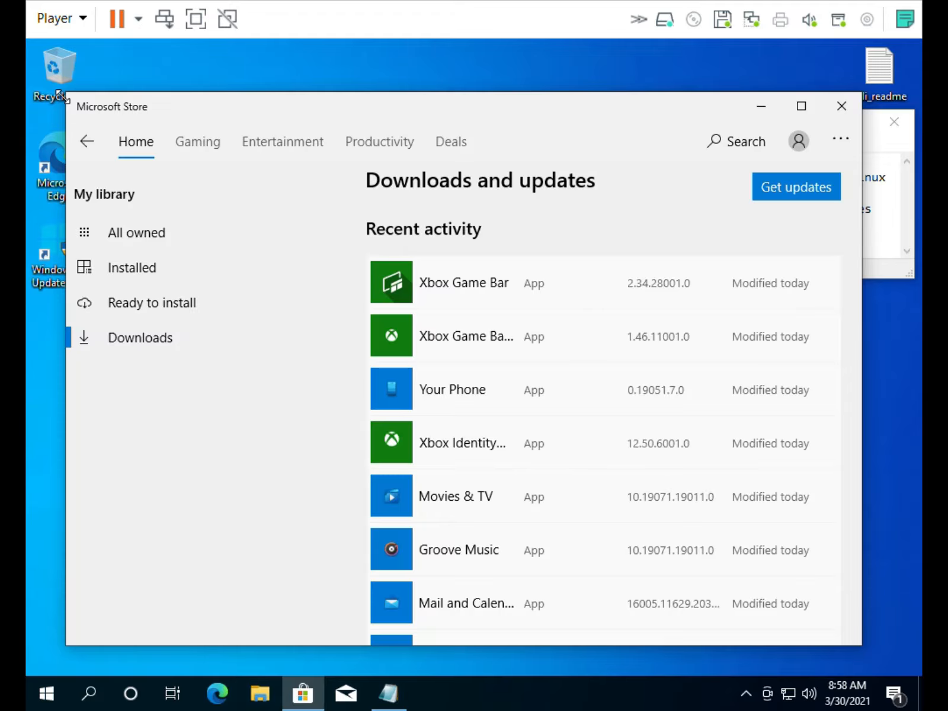
drag(59, 95, 47, 39)
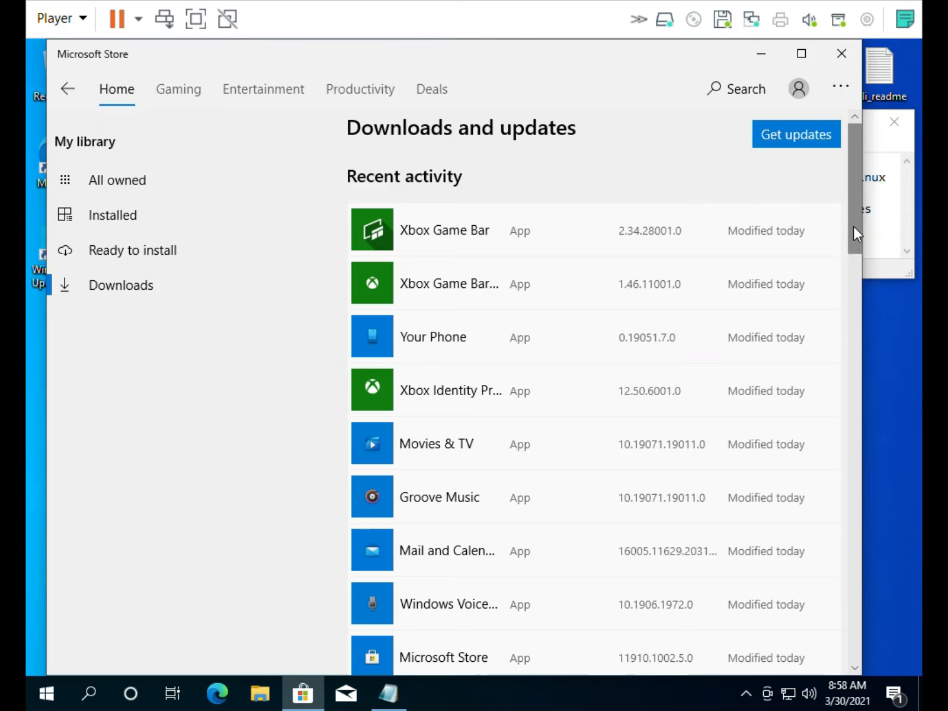
mouse_move(853, 225)
mouse_down()
mouse_move(845, 460)
mouse_move(870, 368)
mouse_move(858, 510)
mouse_move(864, 649)
mouse_move(858, 206)
mouse_up()
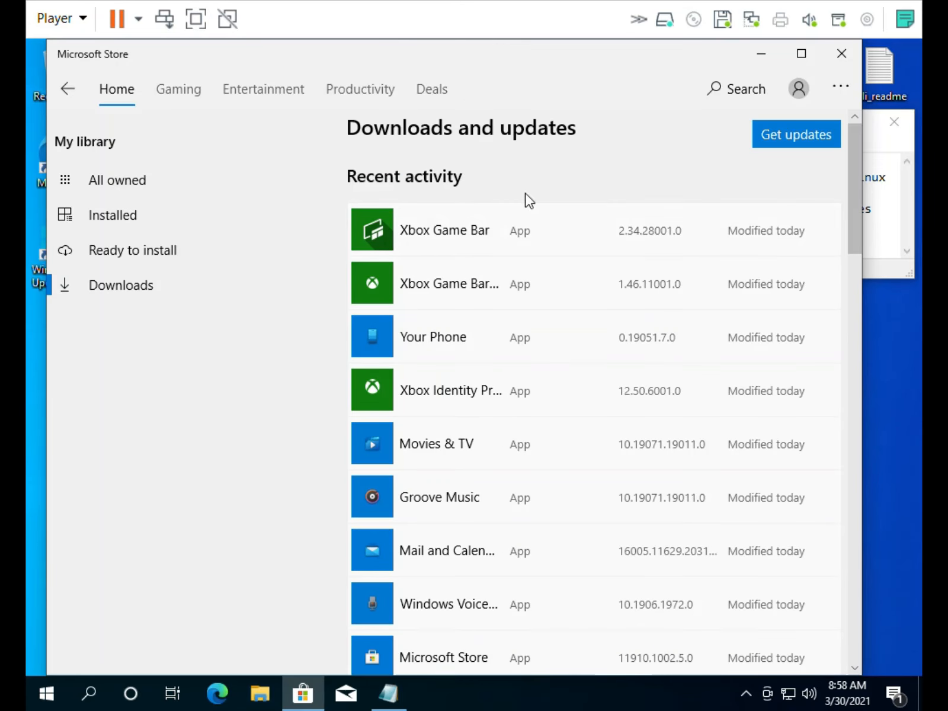
Scroll My library's Installed list, see Kali Linux downloading under Ready to install, then go back
click(98, 213)
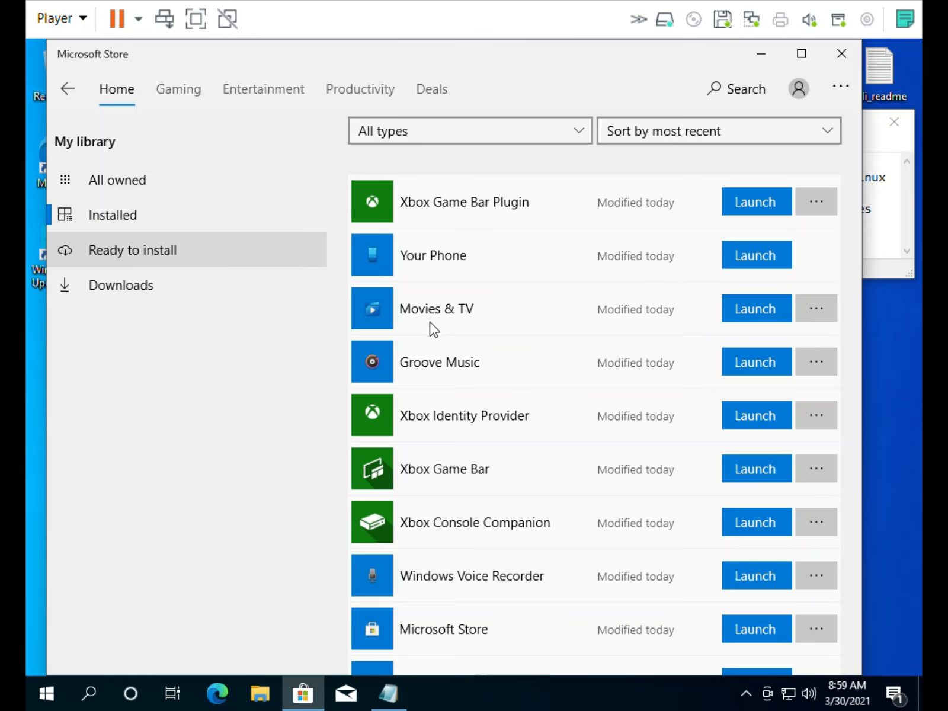
scroll(490, 370, down, 5)
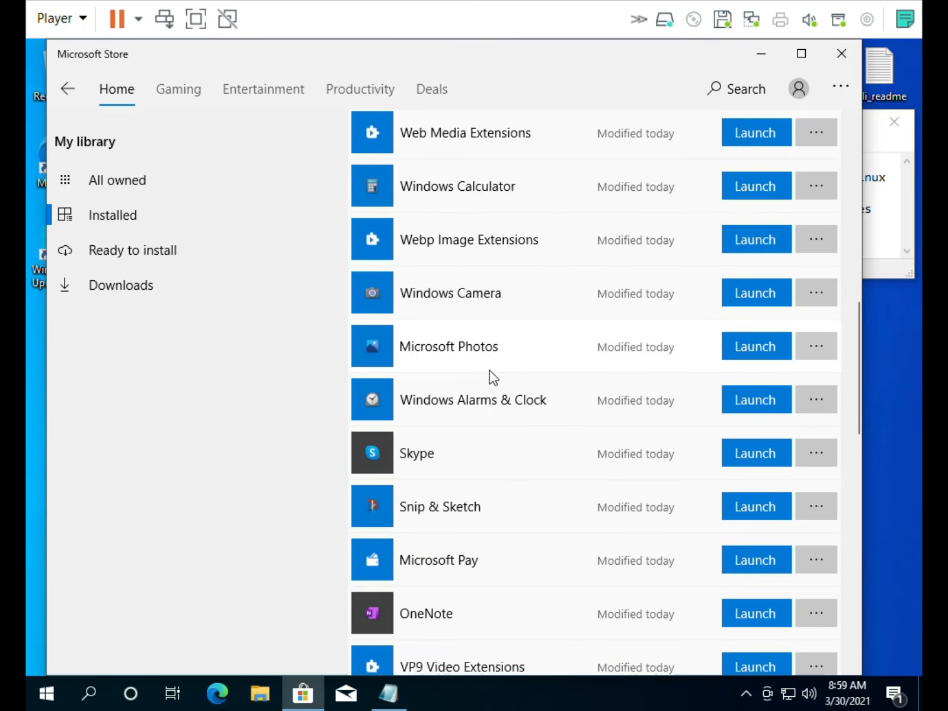
scroll(489, 371, down, 6)
scroll(489, 370, down, 6)
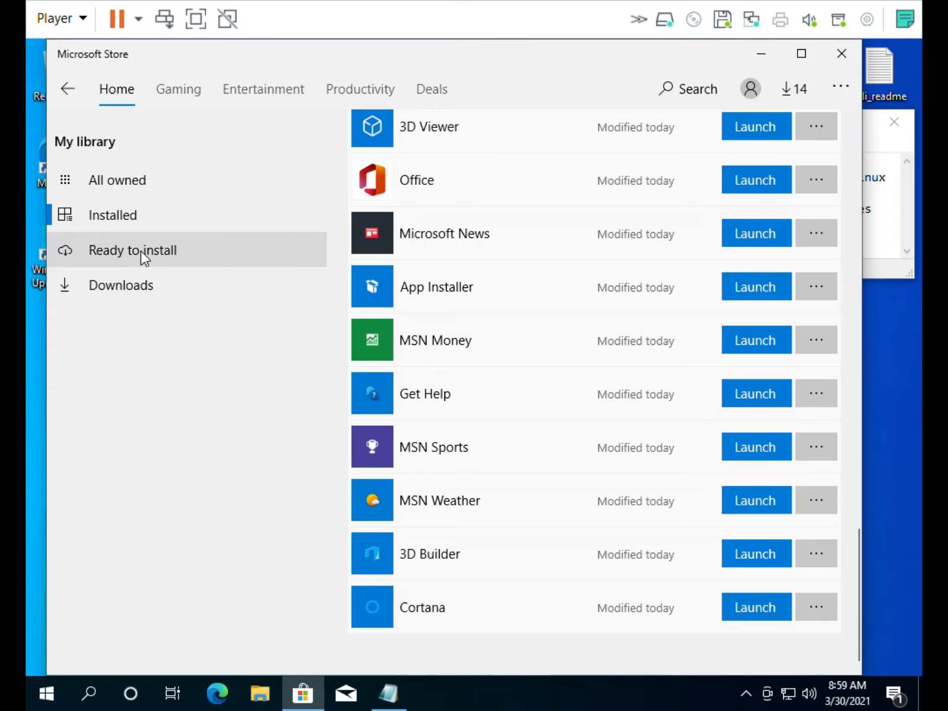
click(135, 249)
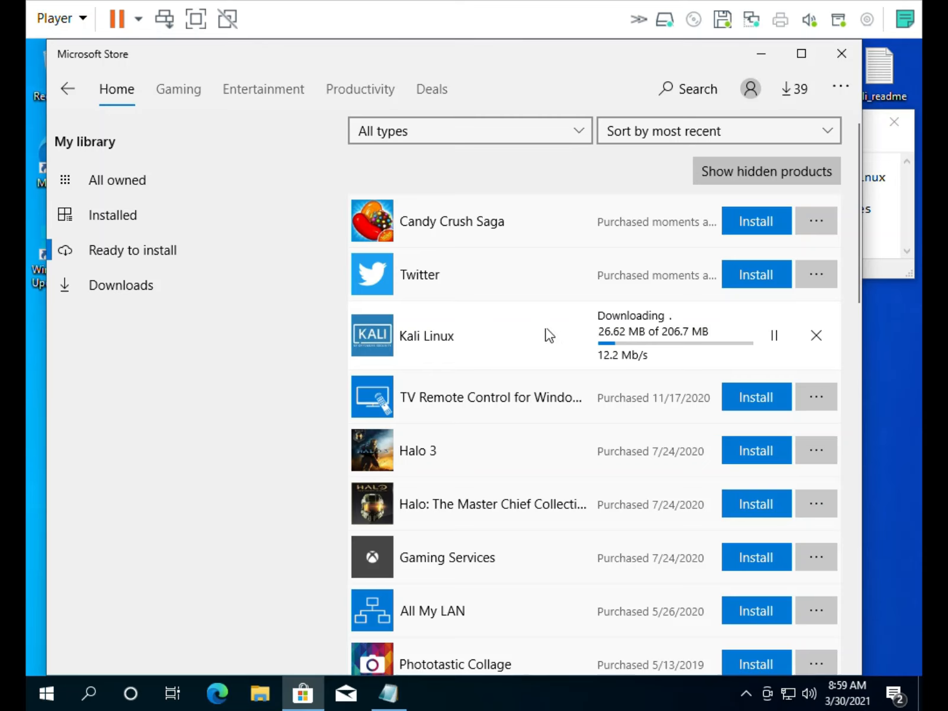
click(69, 91)
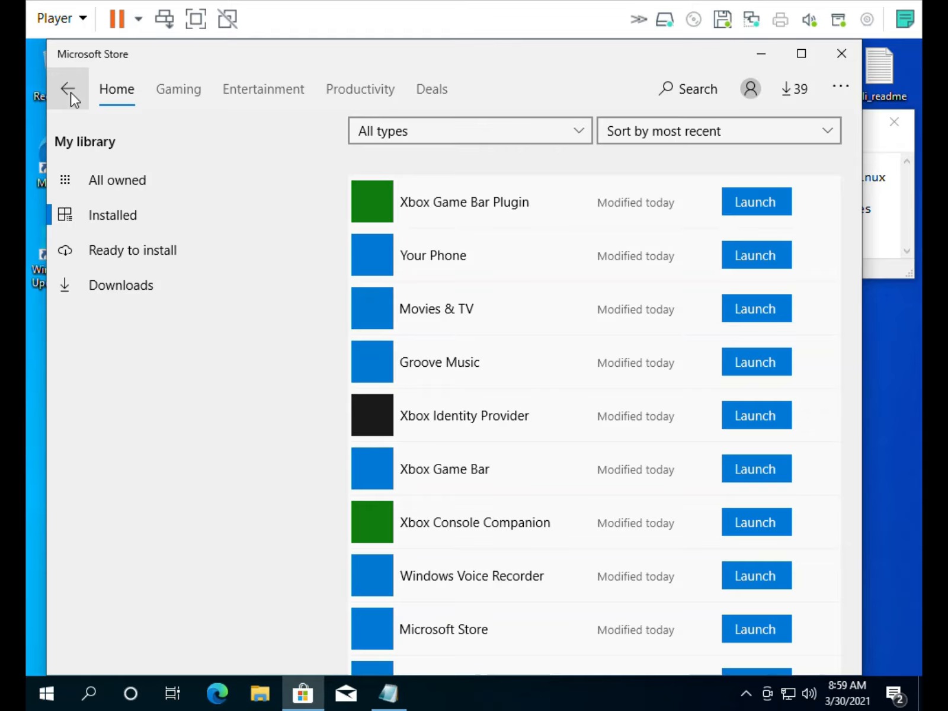
Go back, shrink the Store window, and search 'kal' to reopen the Kali Linux page
click(70, 92)
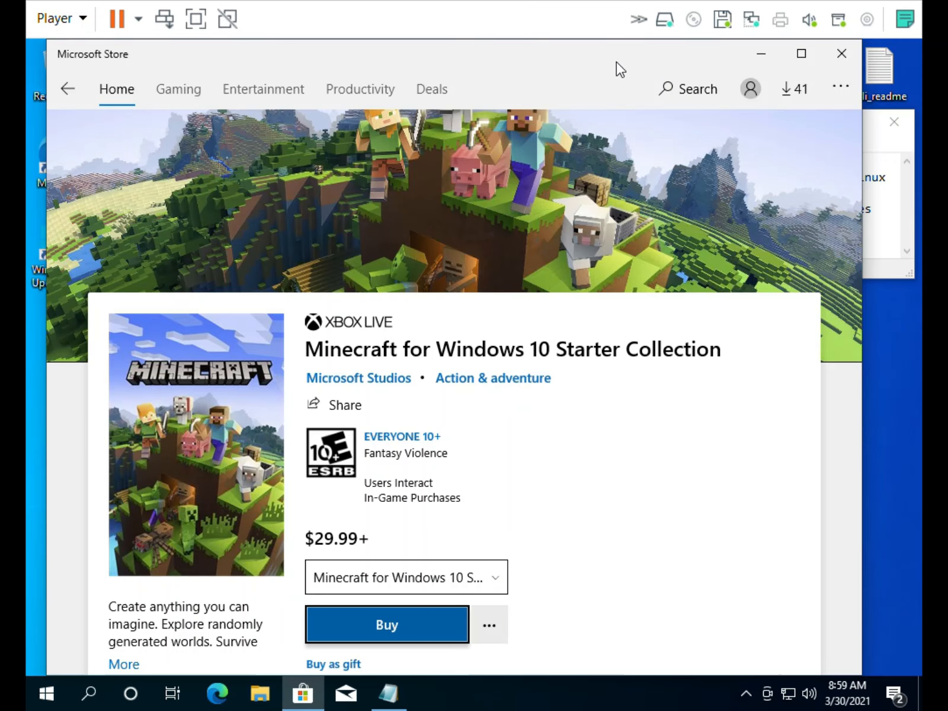
drag(620, 47, 619, 131)
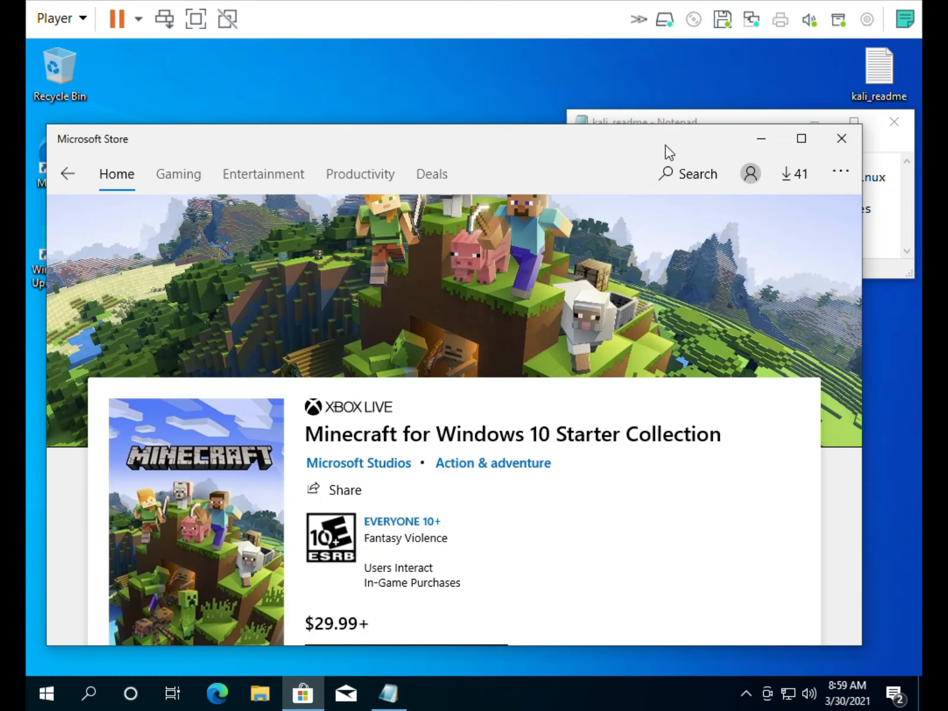
click(690, 175)
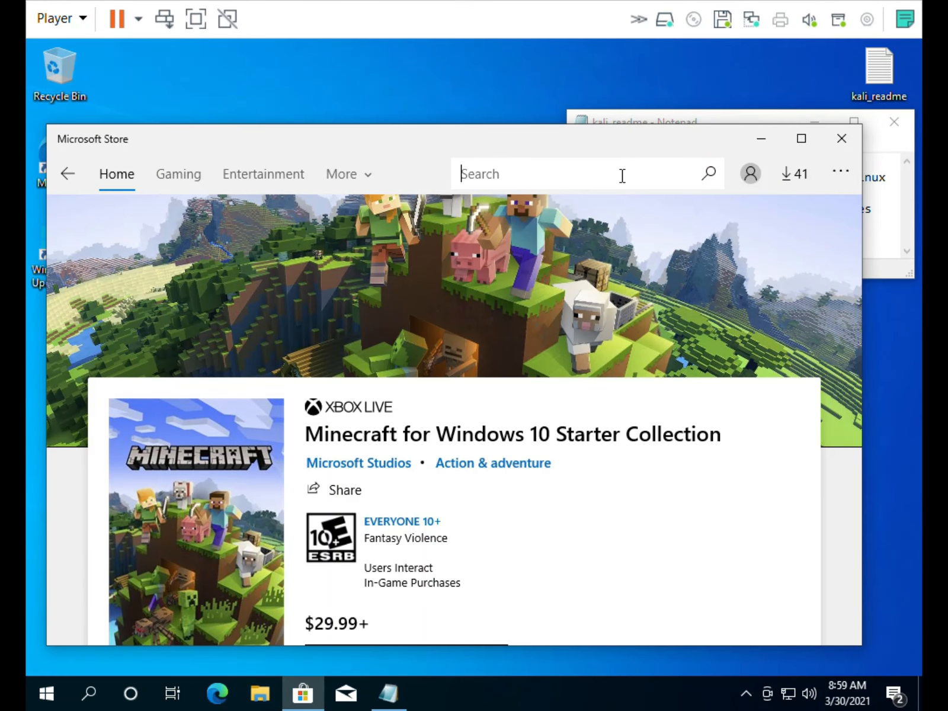
text(kal)
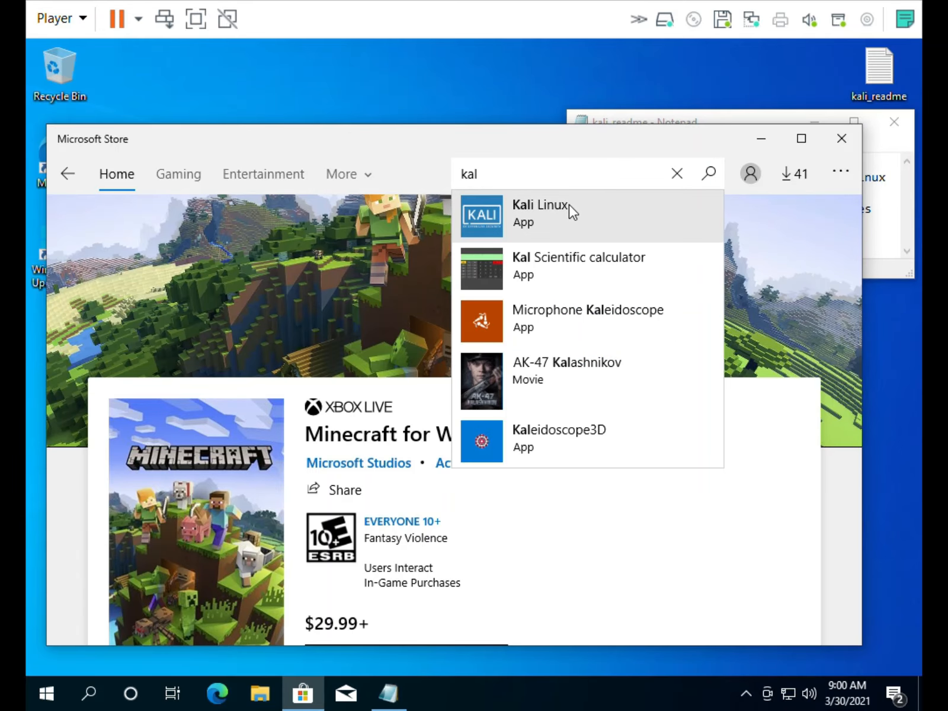
click(540, 209)
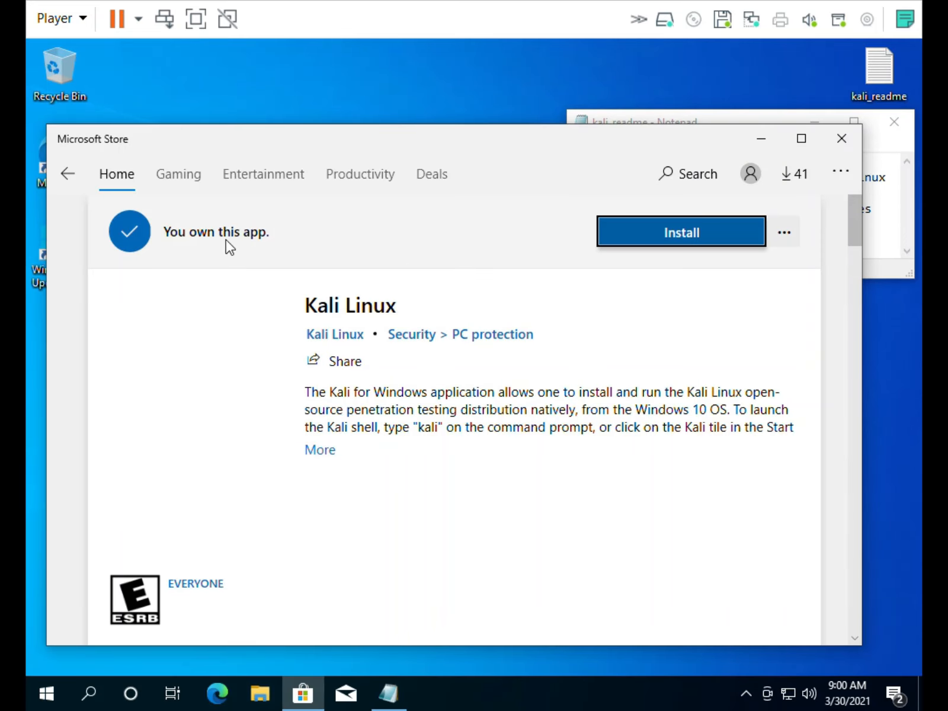
Install Kali Linux from the Microsoft Store and pin it to Start
click(681, 243)
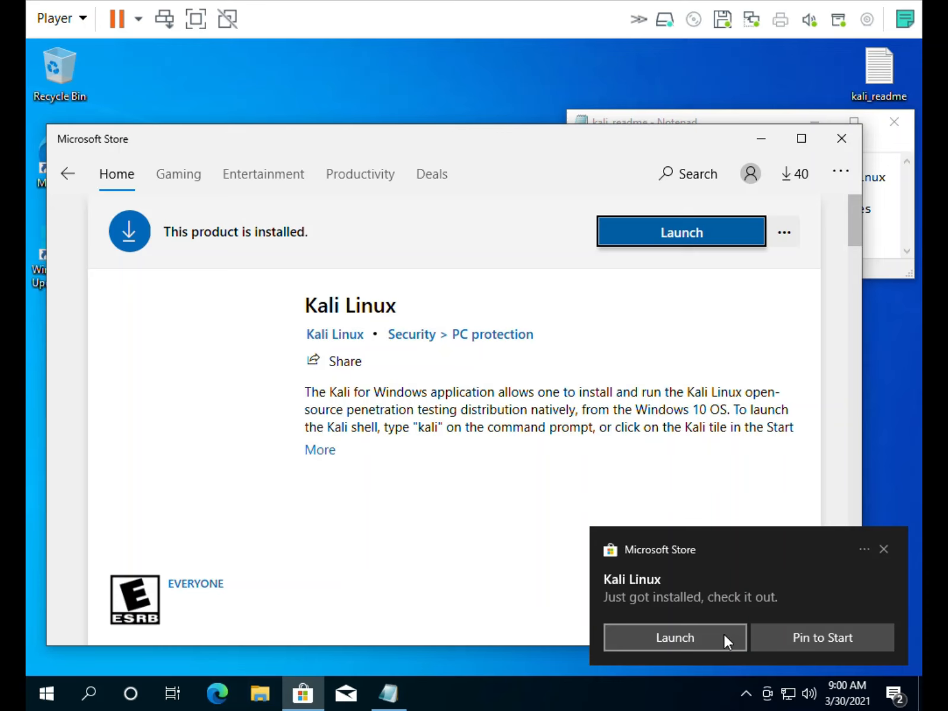
click(807, 638)
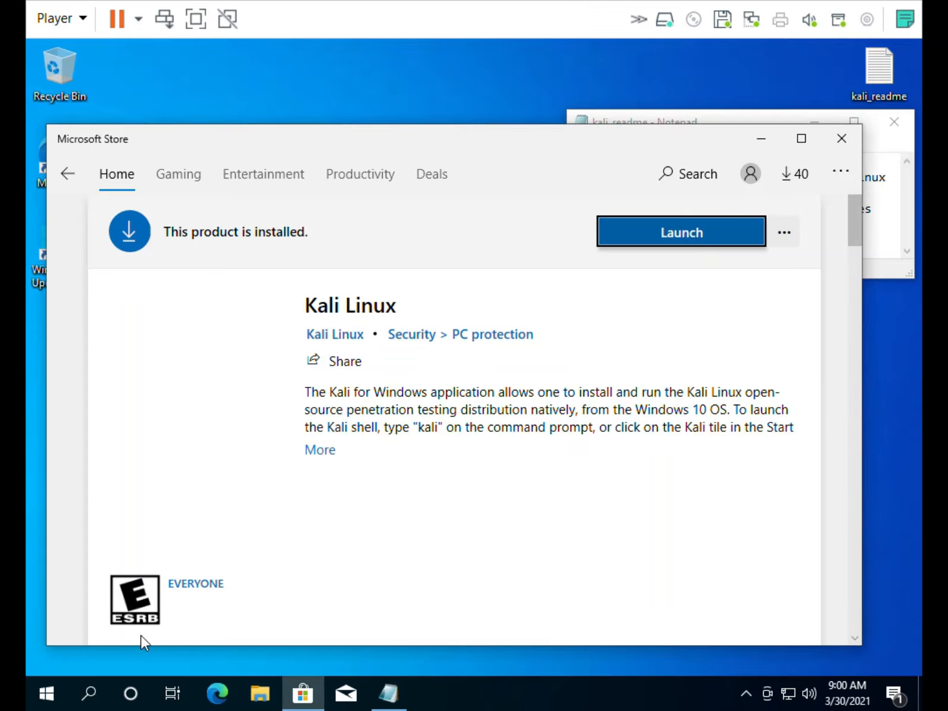
Launch Kali Linux from the Start menu's Recently added list
click(48, 695)
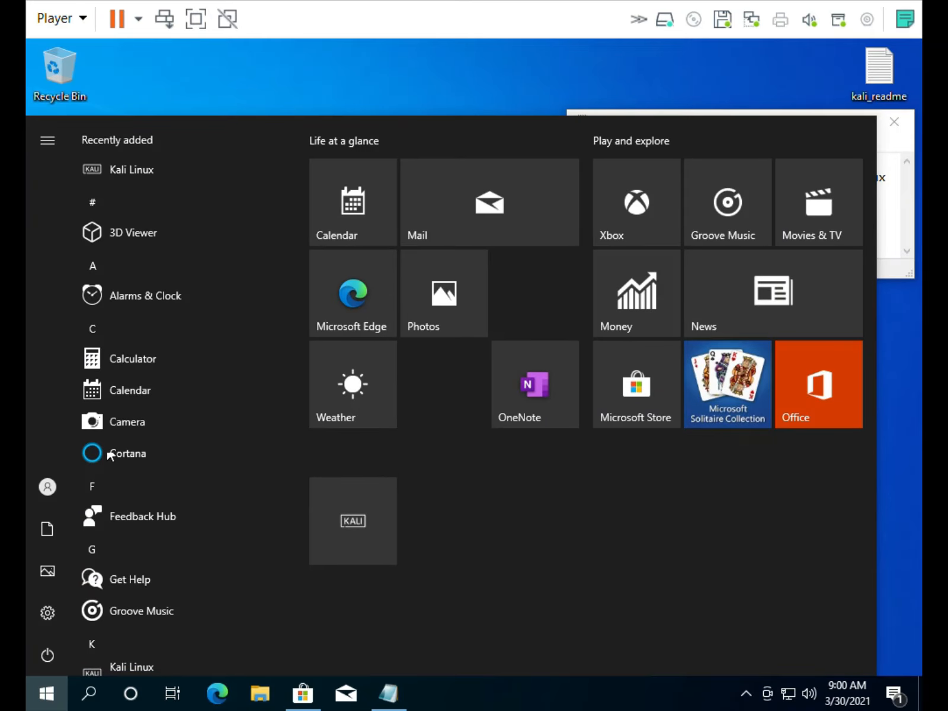
click(147, 169)
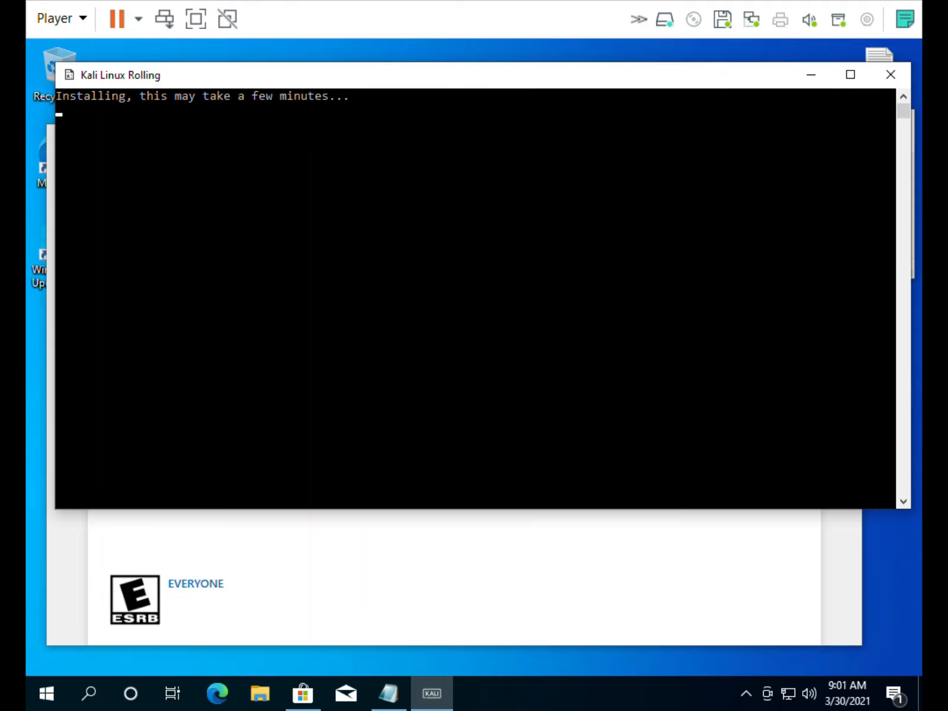
Check the Store's Downloads and updates page, then return to the installing Kali console
click(718, 541)
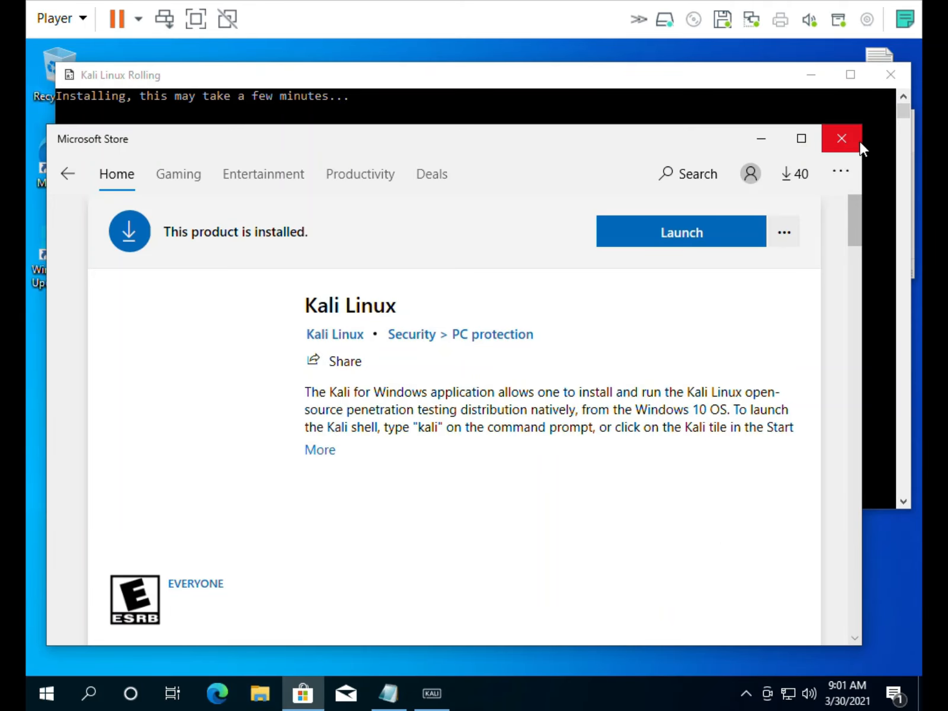
click(840, 172)
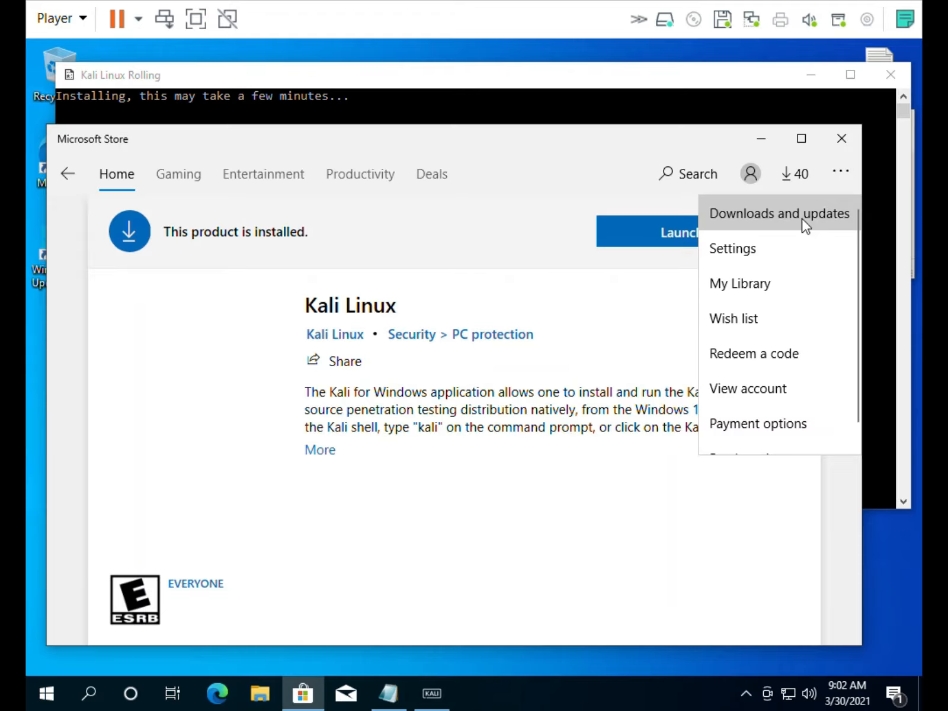
click(803, 219)
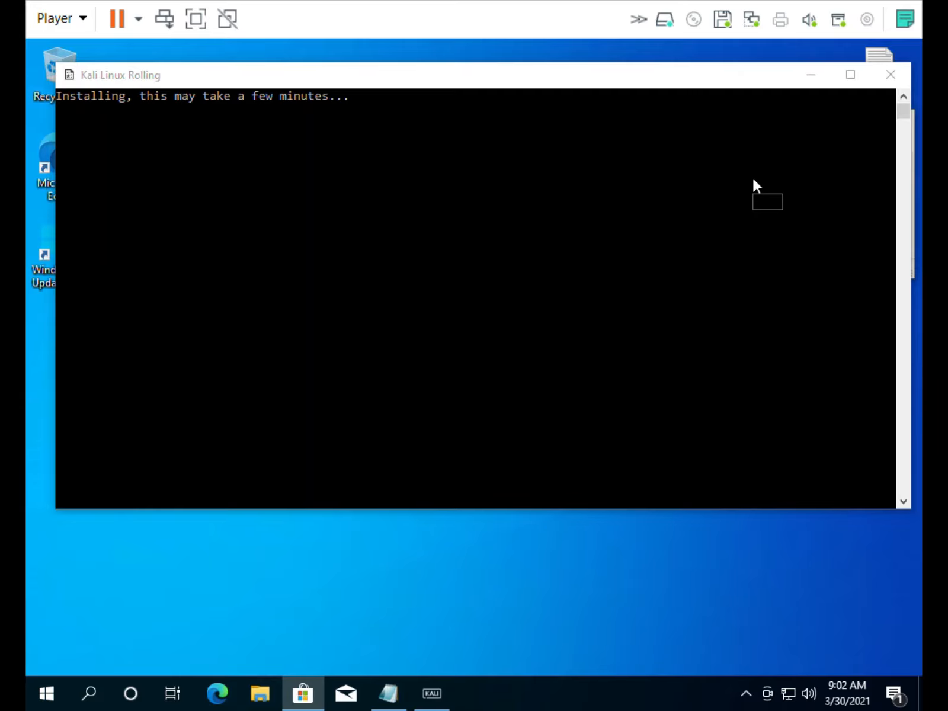
click(314, 84)
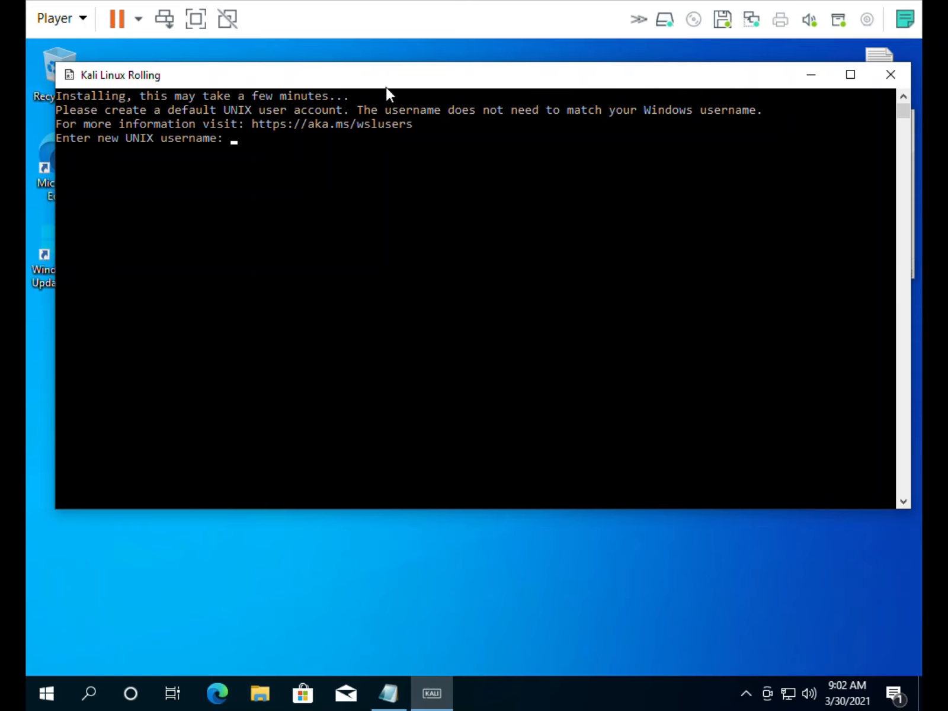
Move the Kali console down and enter the new UNIX username
drag(390, 88, 392, 153)
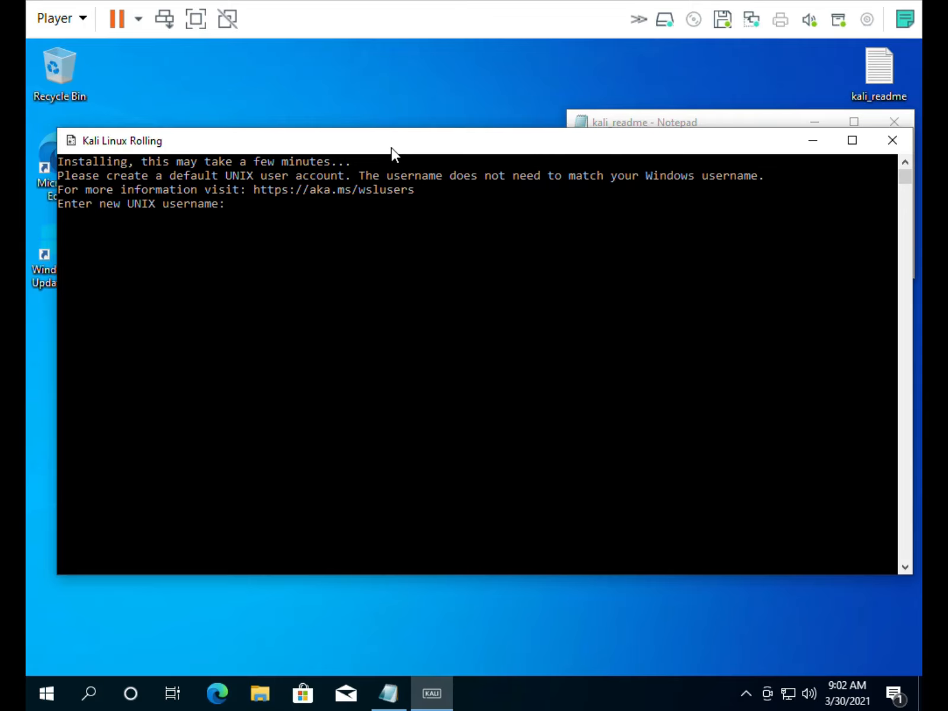
text(deml)
key(BackSpace)
text(o1)
key(Return)
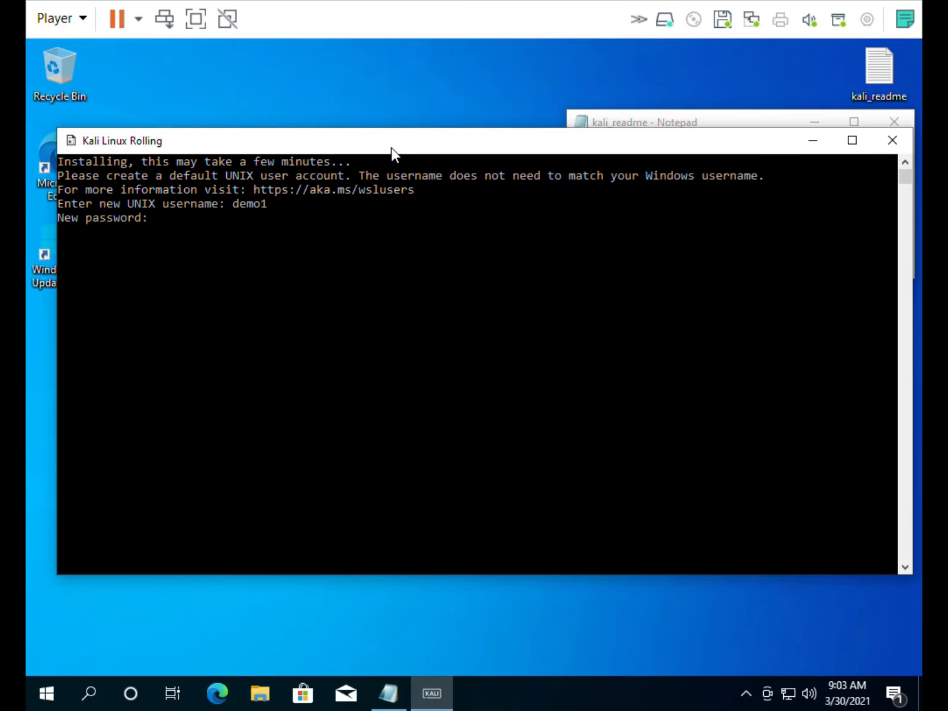
Set and confirm the UNIX password, retrying after a mismatch, until installation succeeds
key(Return)
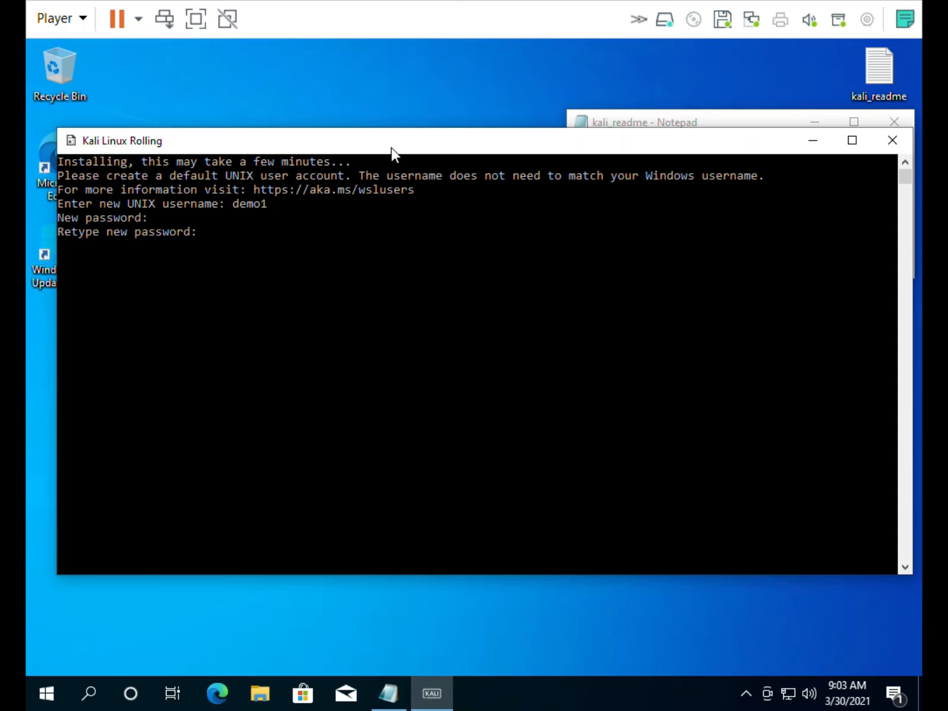
key(Return)
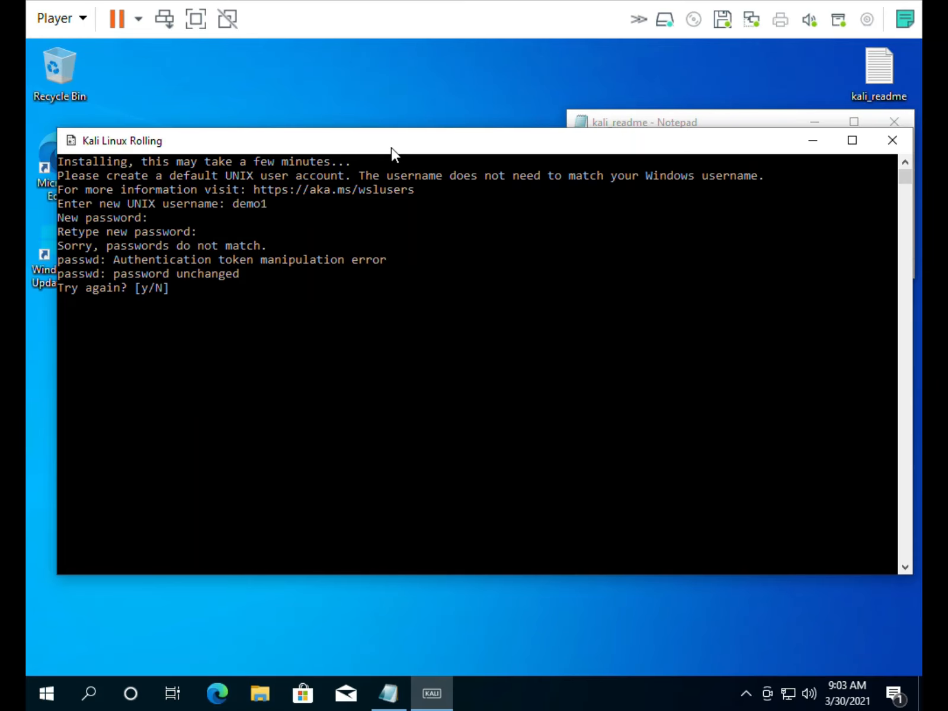
text(y)
key(Return)
key(Return)
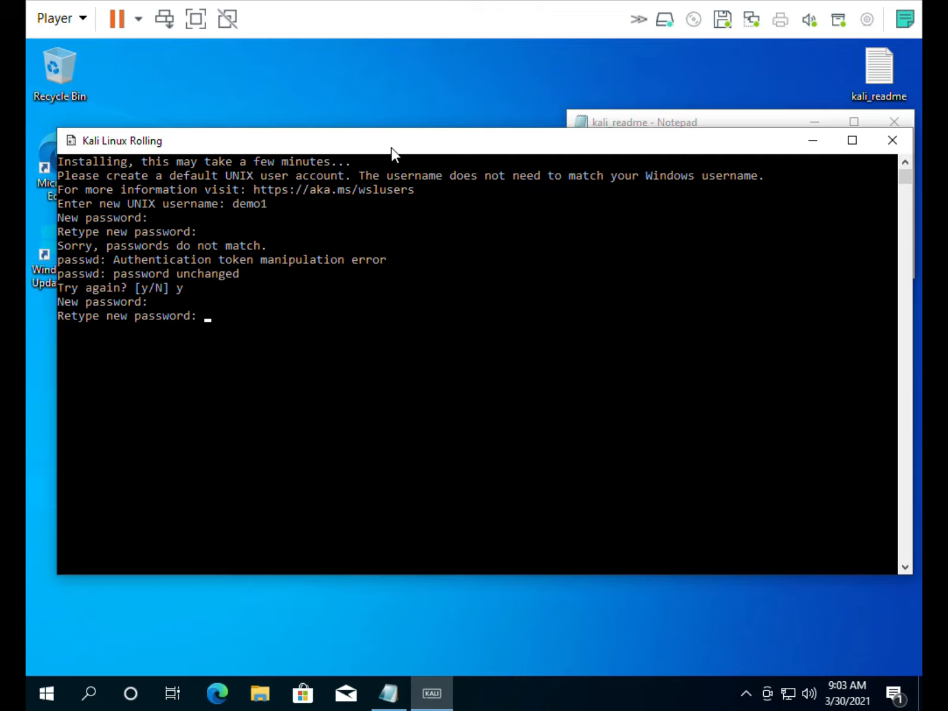
key(Return)
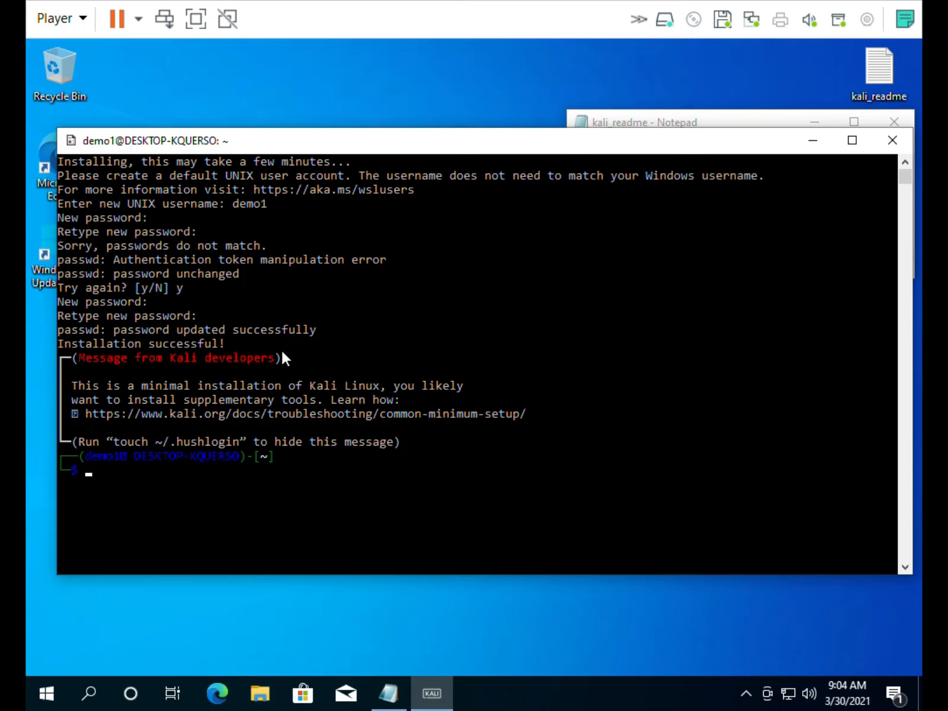
Open File Explorer and show the folders on Local Disk (C:)
click(260, 695)
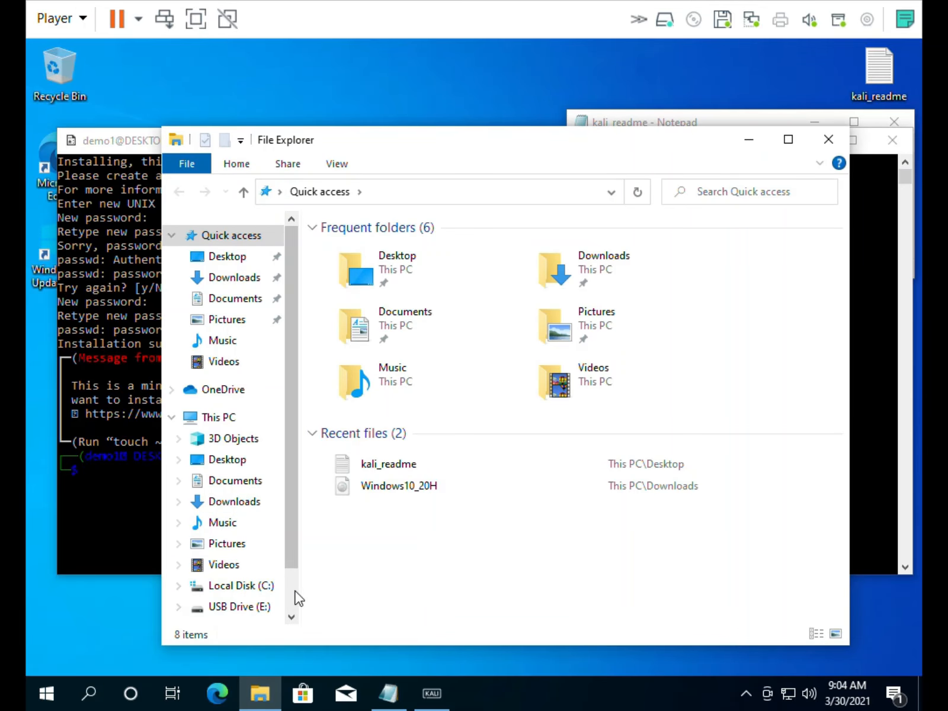
scroll(295, 592, down, 1)
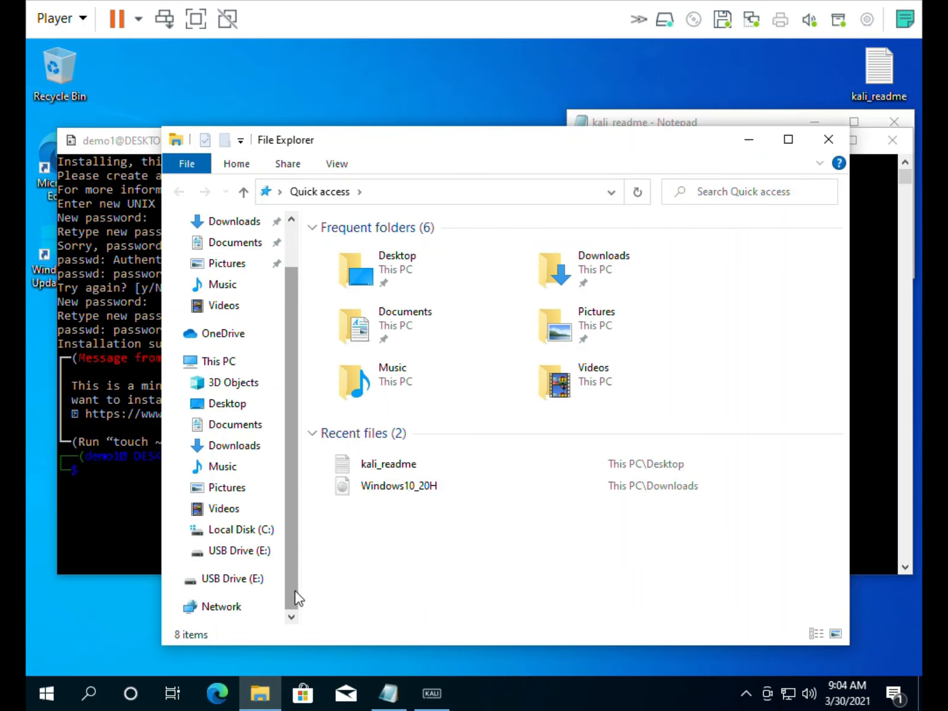
click(229, 530)
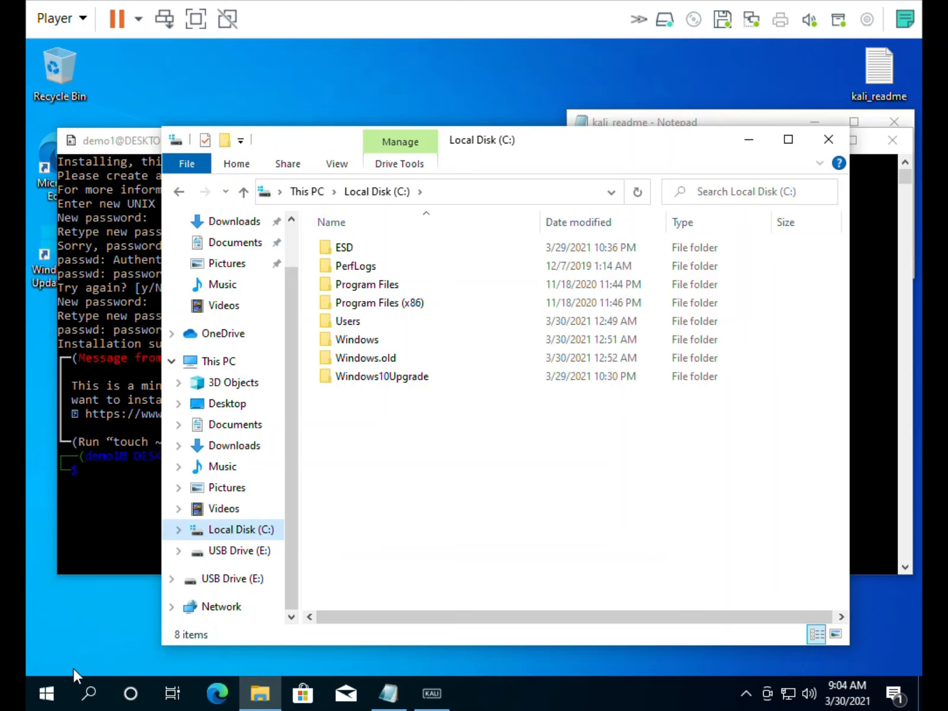
Launch Task Manager from the Start button's quick-link menu
click(47, 698)
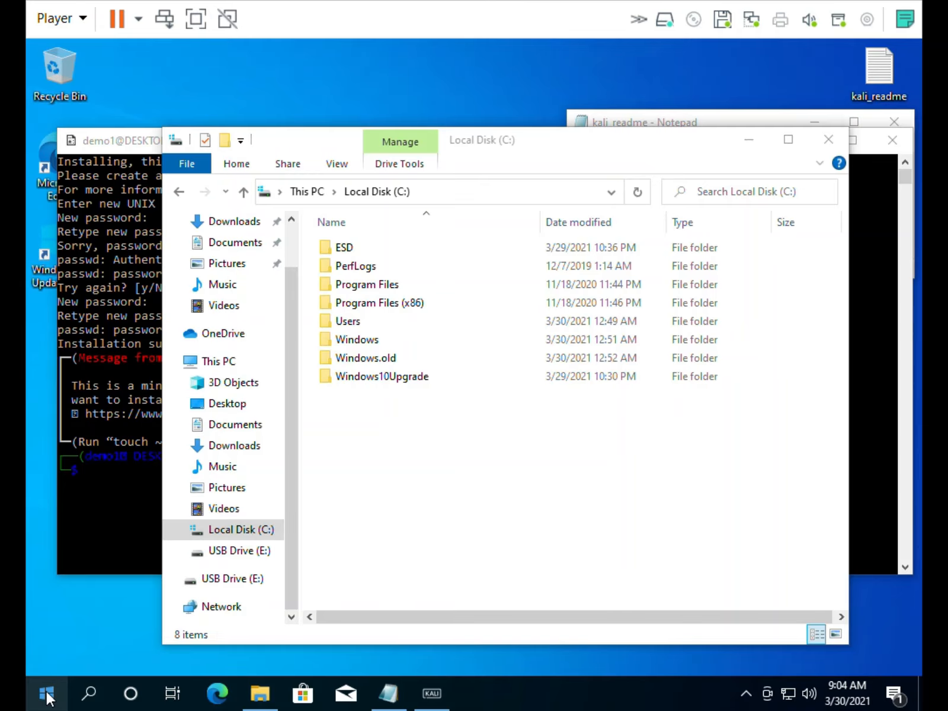
right_click(47, 698)
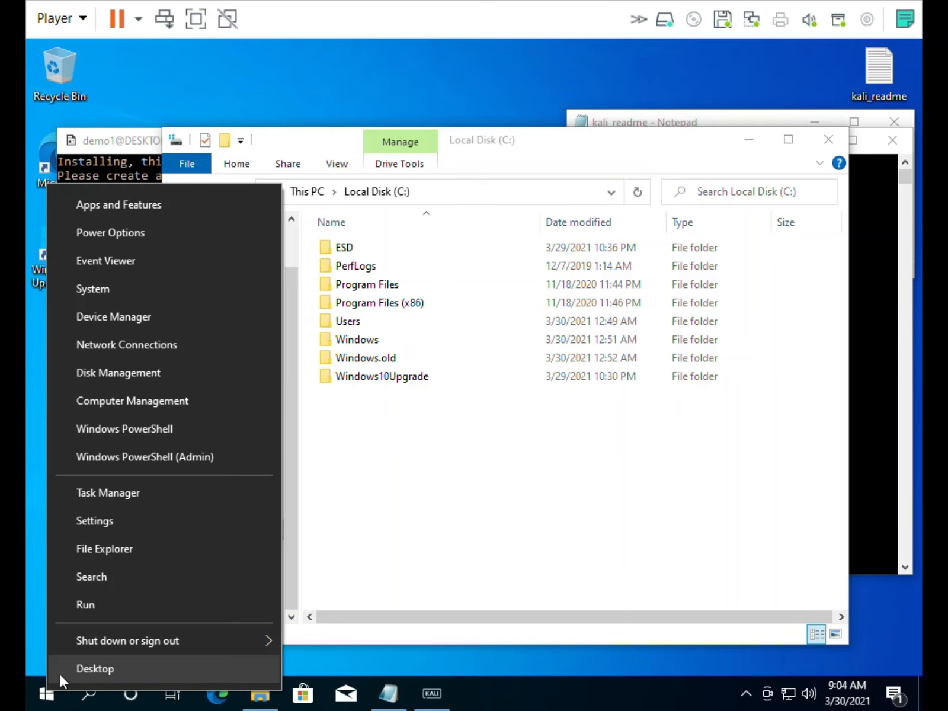
click(113, 494)
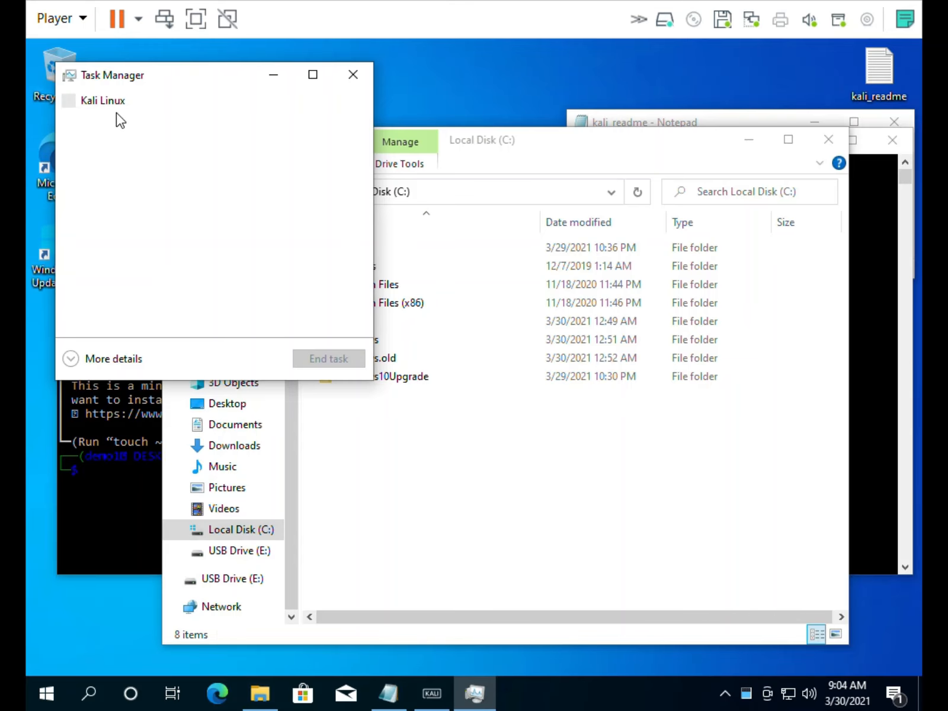
Expand Task Manager to full details, check the Users view, then close it
click(105, 361)
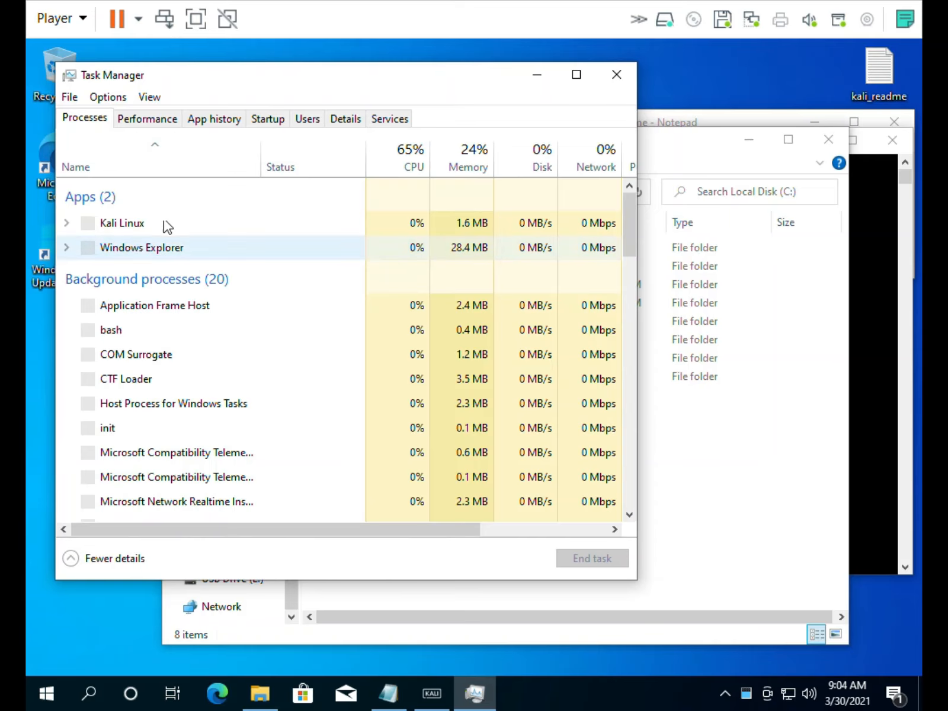
click(306, 119)
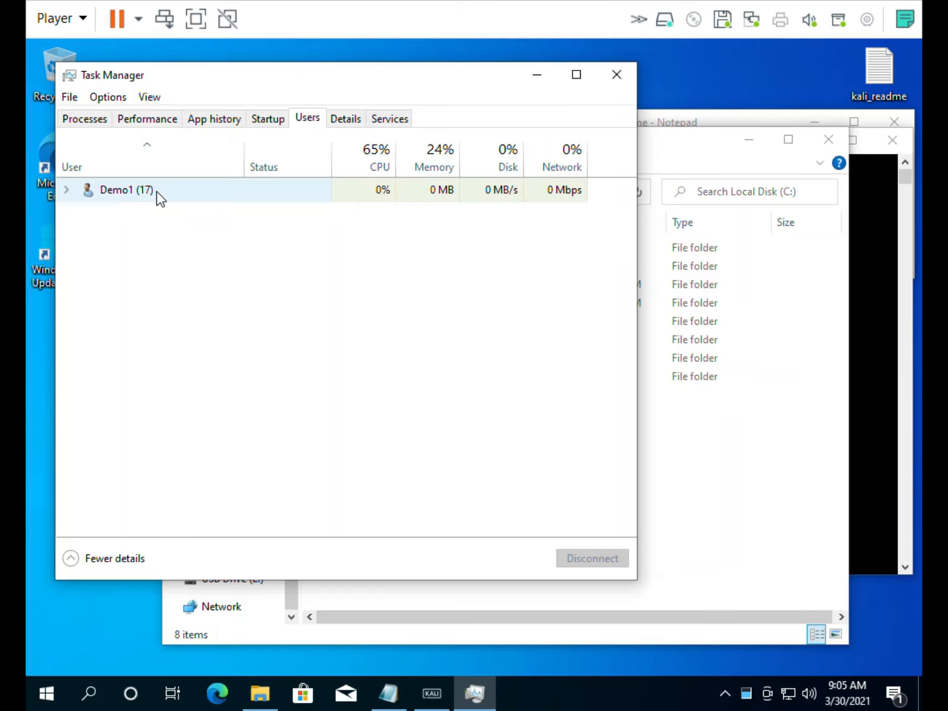
click(611, 82)
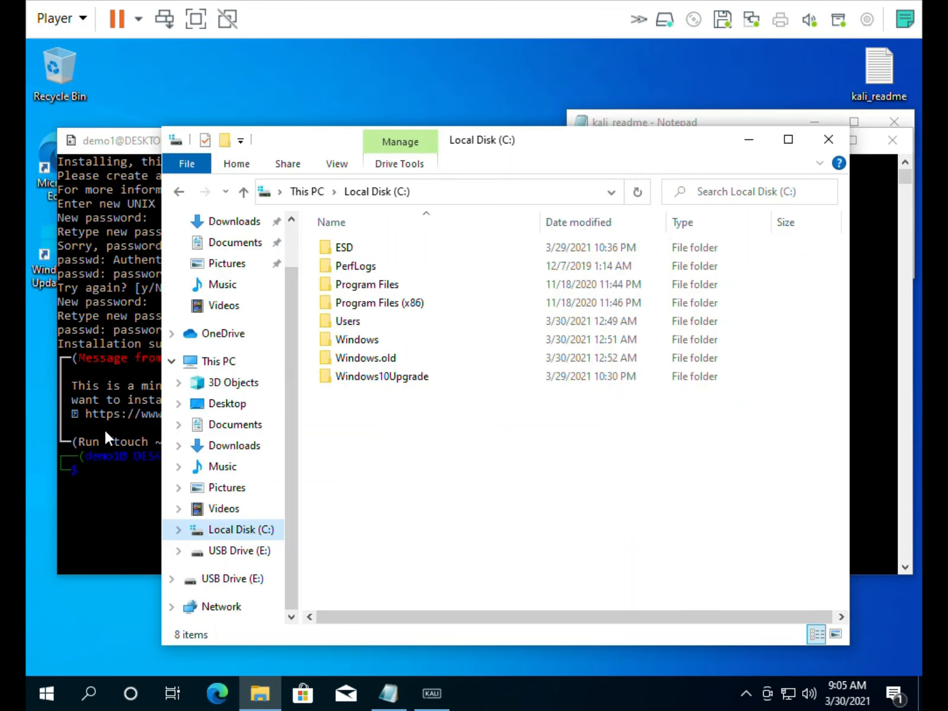
Open a Command Prompt by running cmd from the Run box
right_click(50, 696)
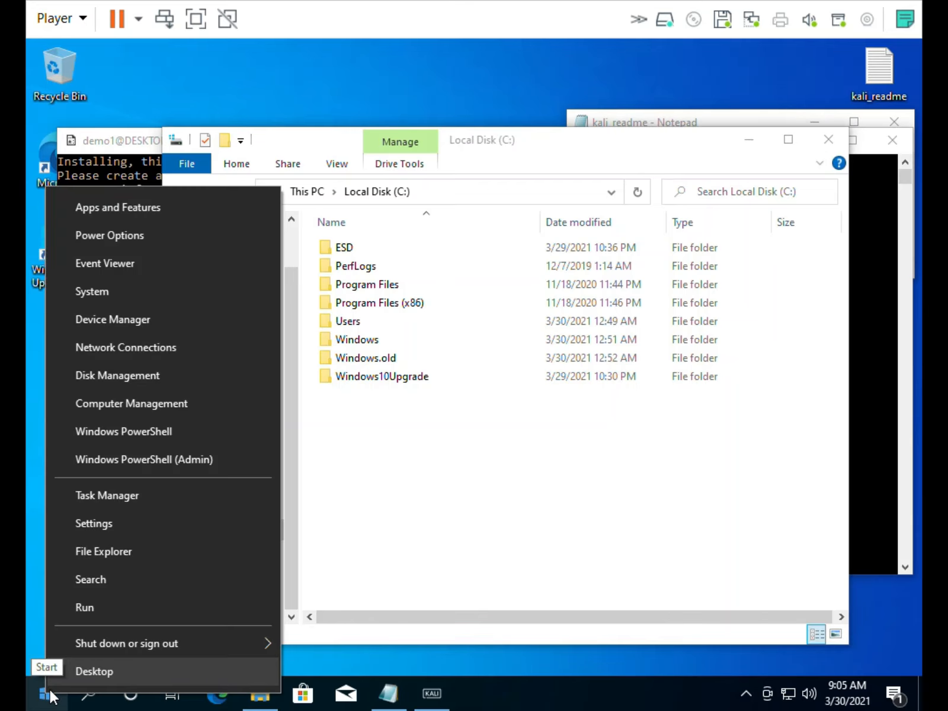
click(87, 609)
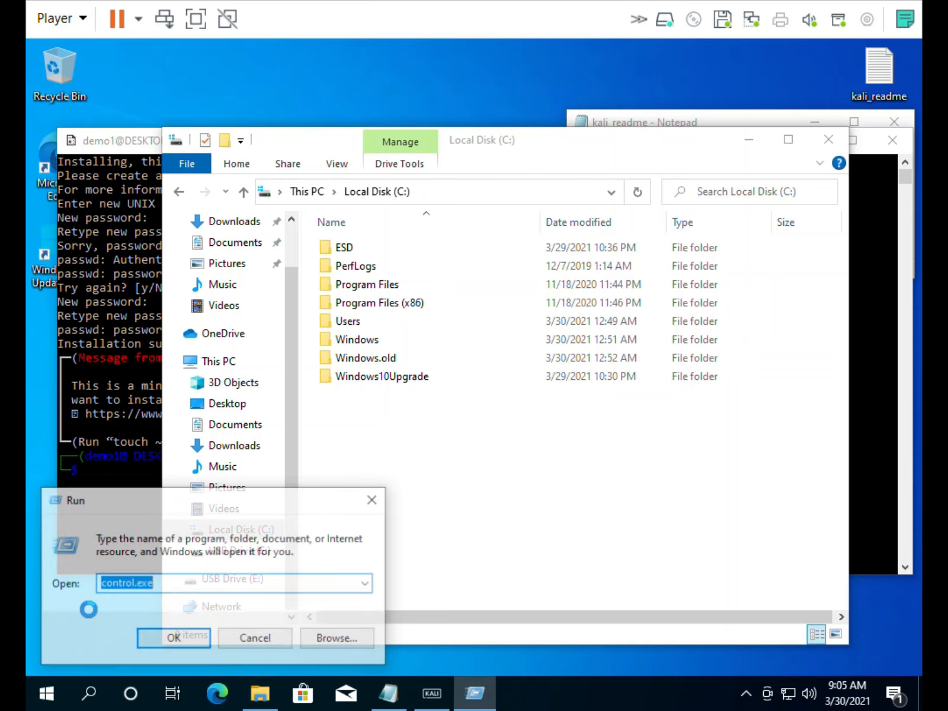
text(cmd)
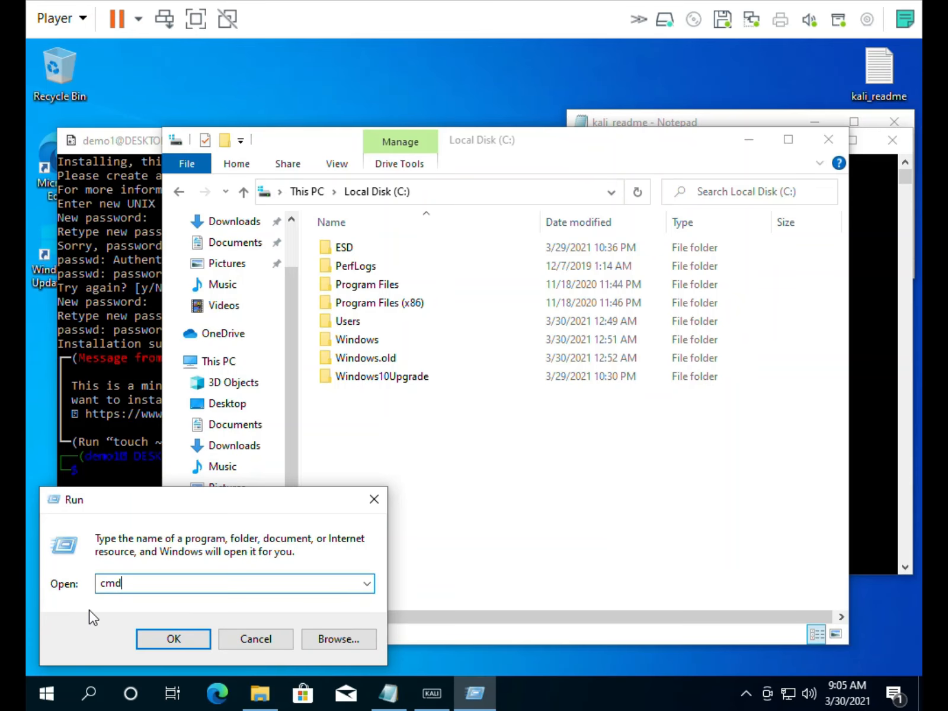
key(Return)
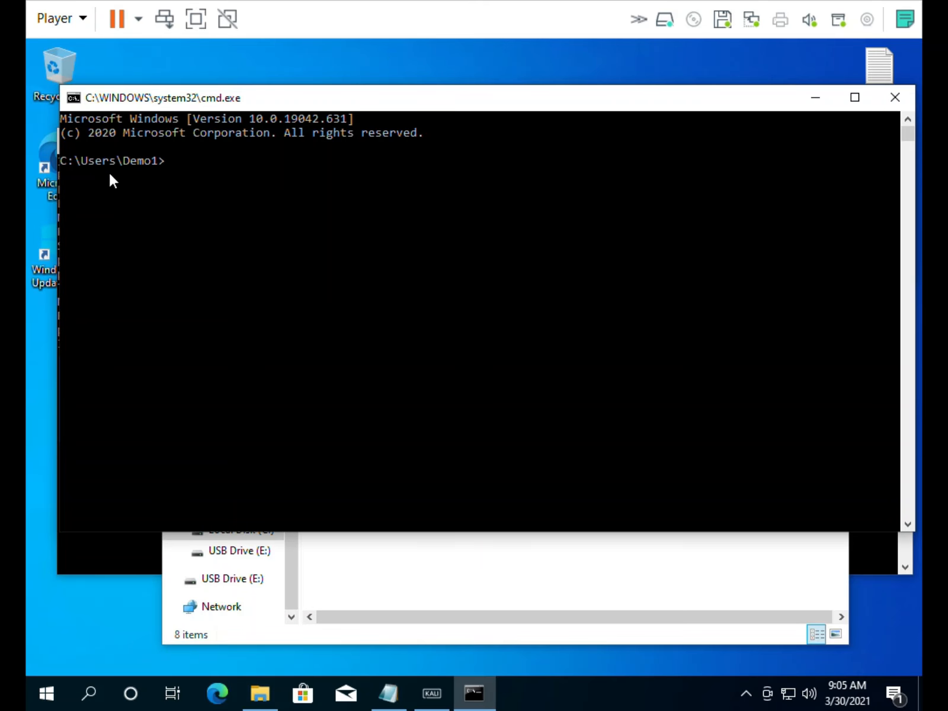
Close the cmd.exe window to return to File Explorer
click(895, 97)
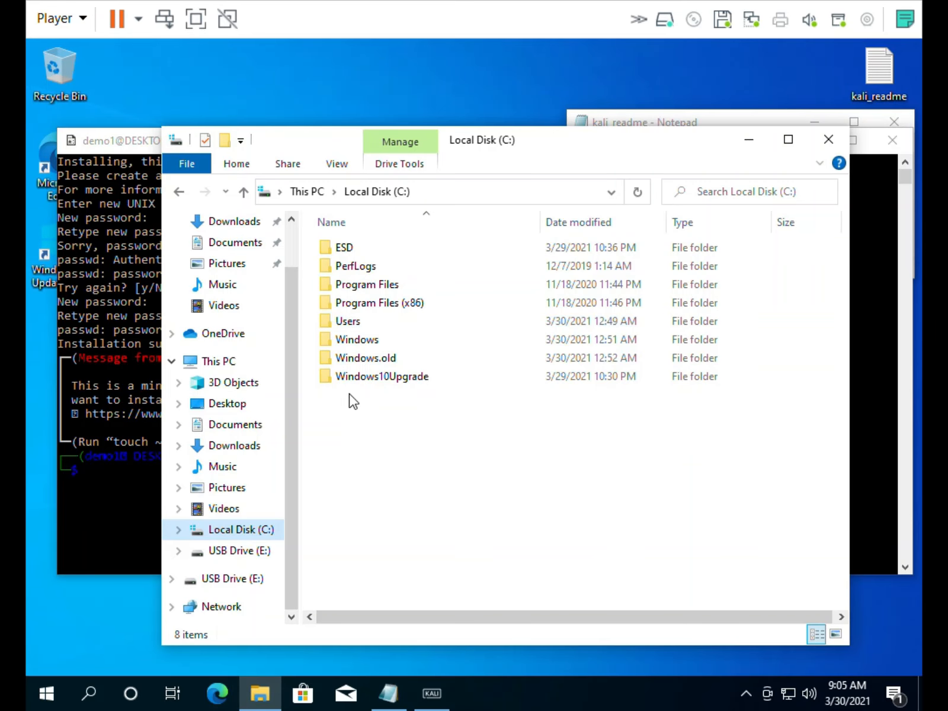
Open C:\Users and the user's profile folder, then show the View ribbon
double_click(361, 322)
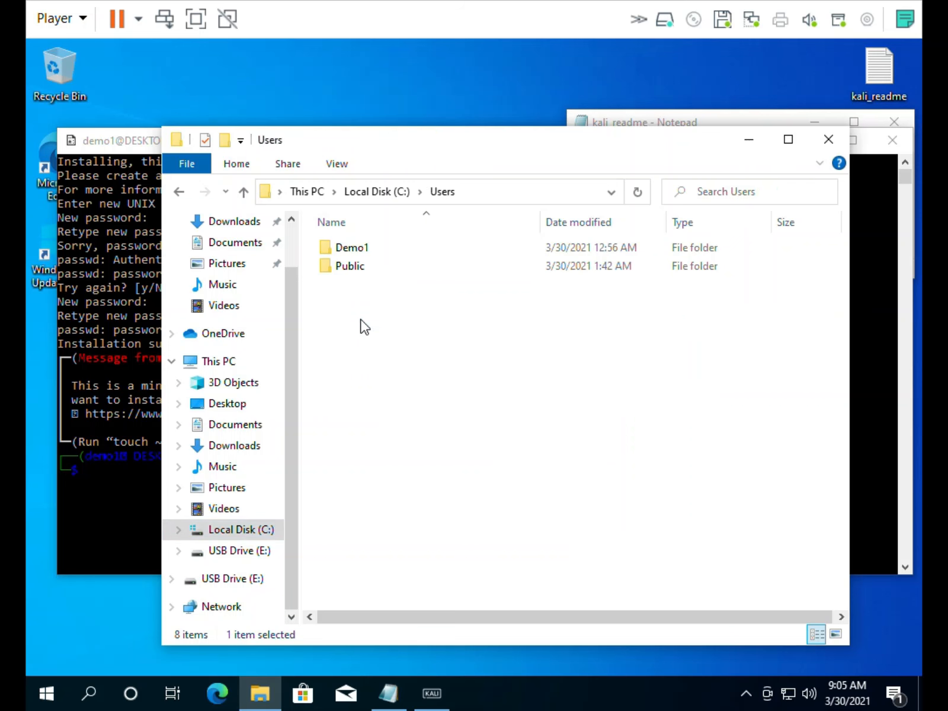
double_click(367, 248)
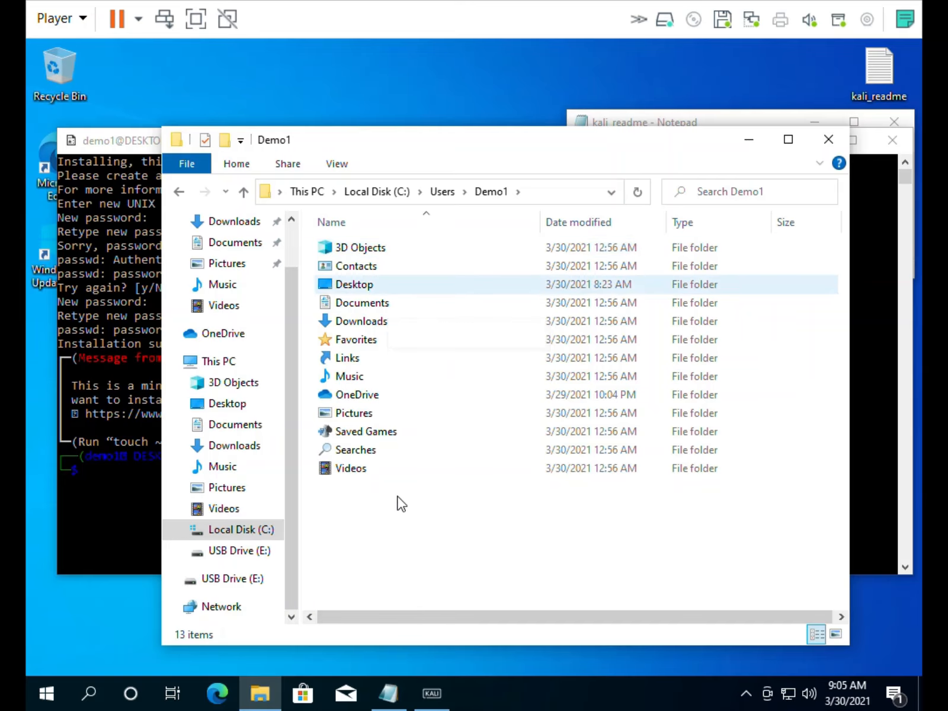
click(336, 164)
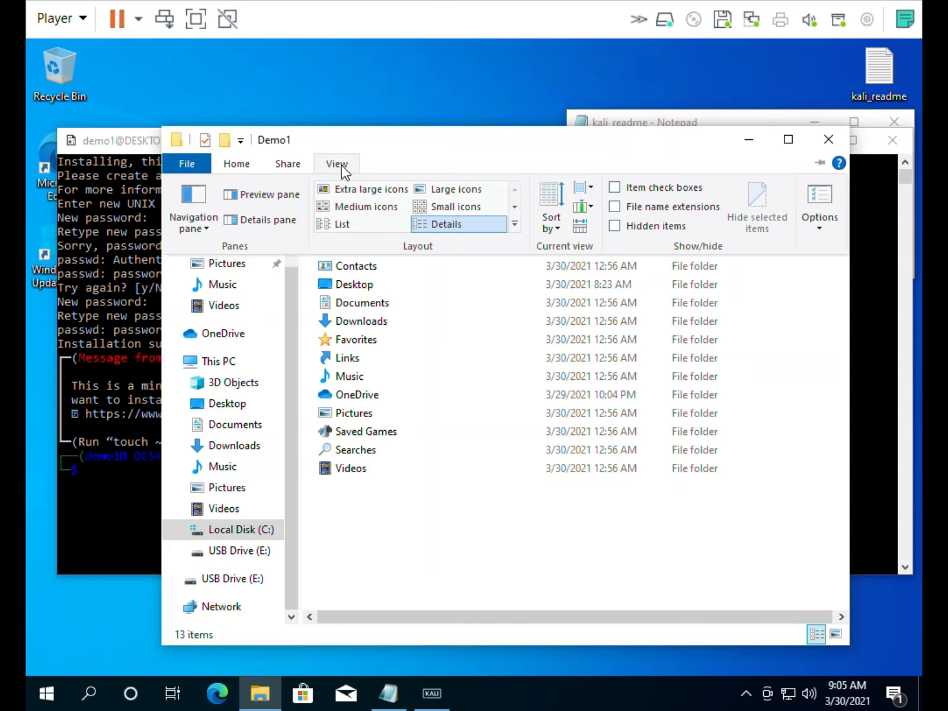
Show hidden files, file extensions, merge conflicts and protected system files, and apply
click(820, 232)
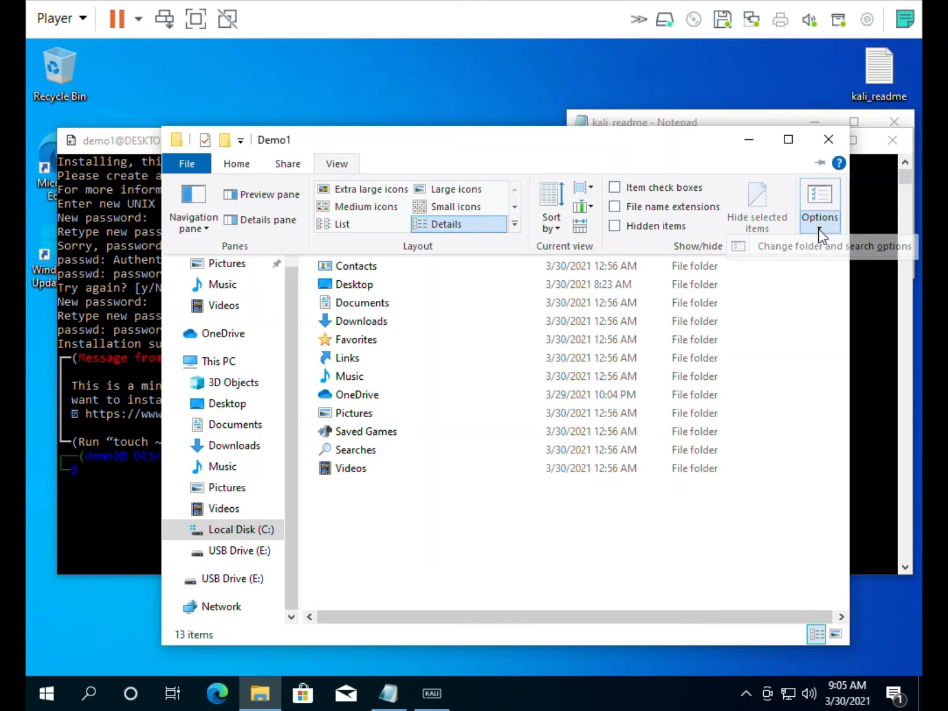
click(821, 235)
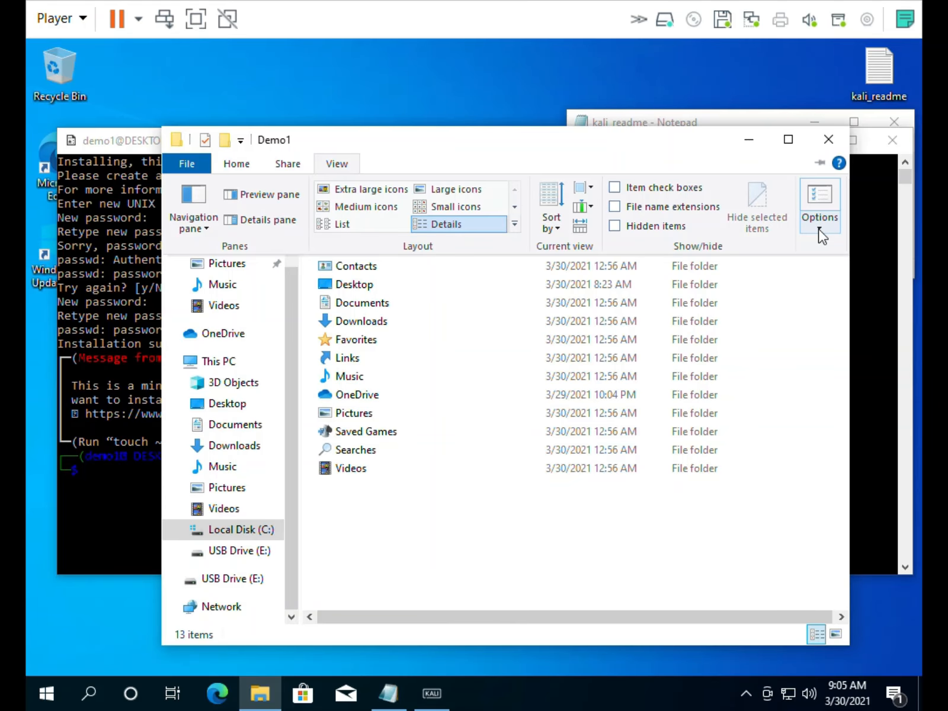
click(820, 235)
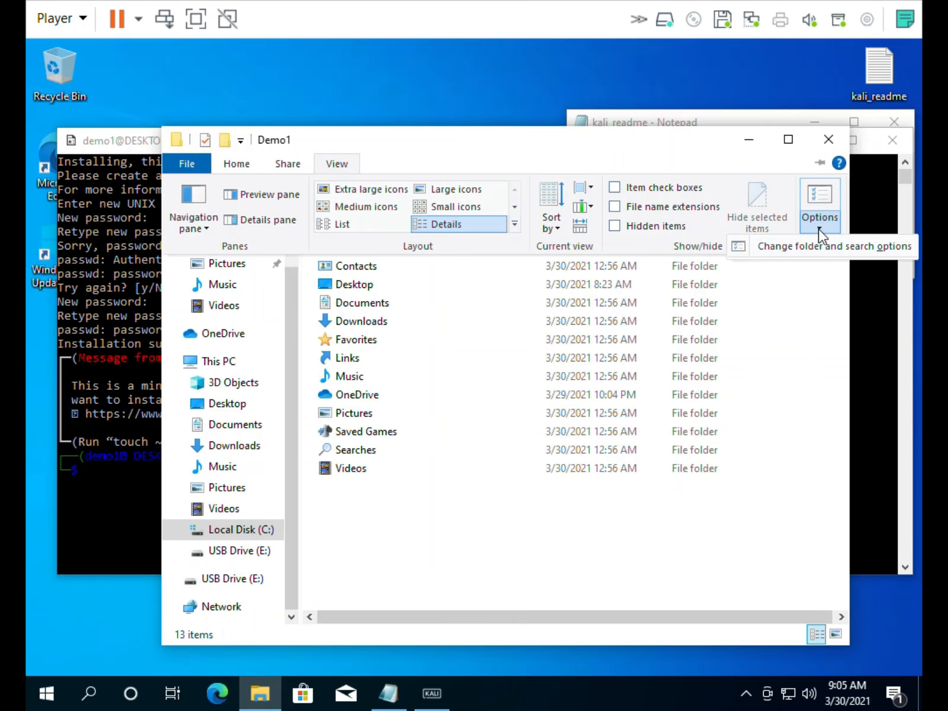
click(797, 246)
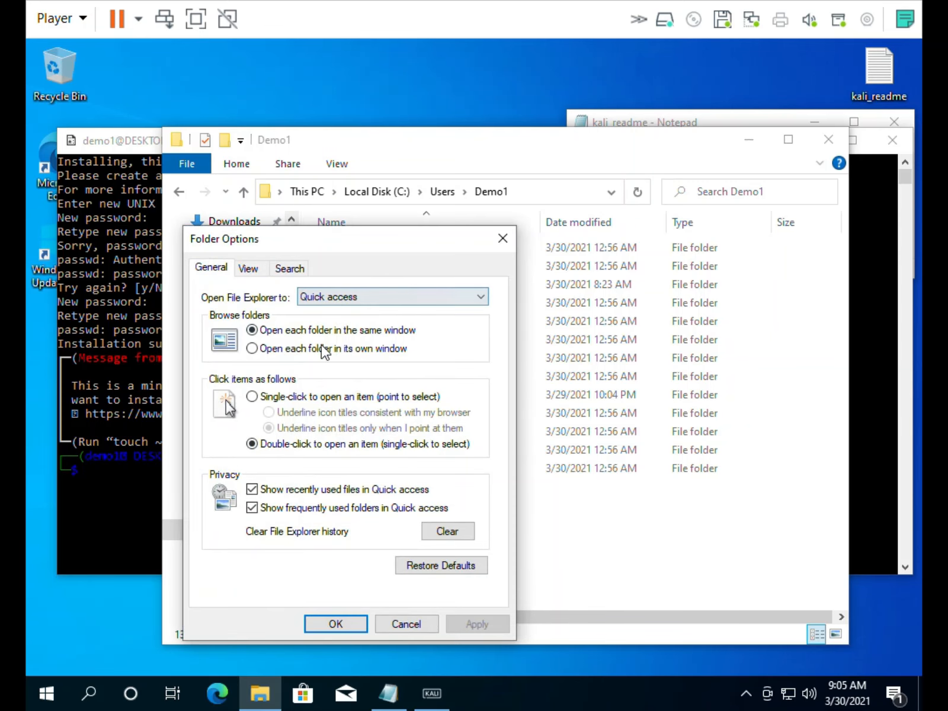
click(247, 268)
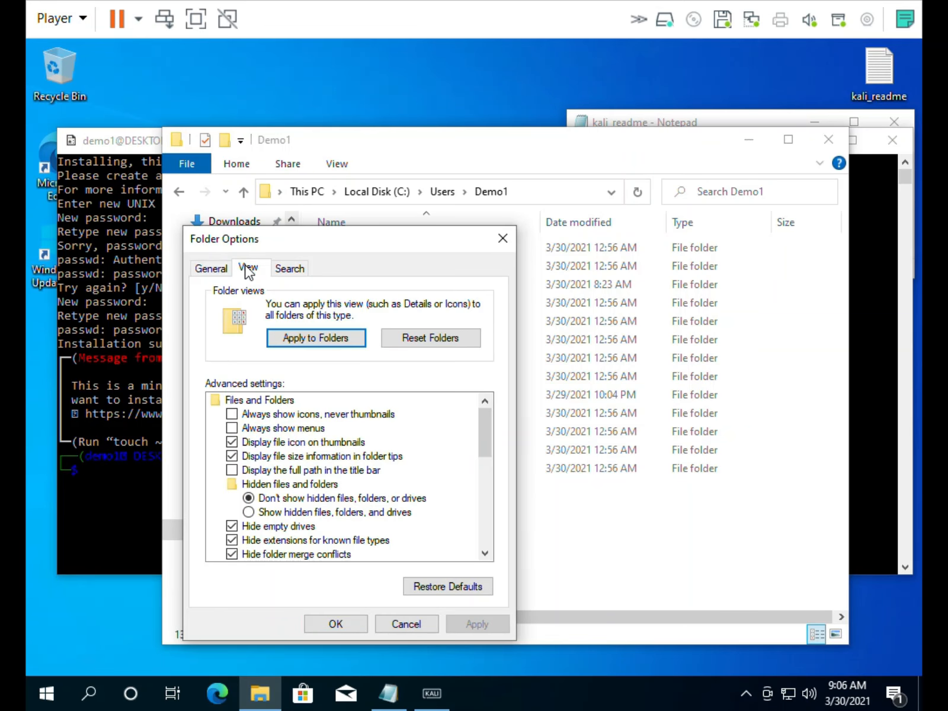
click(304, 512)
drag(486, 427, 485, 449)
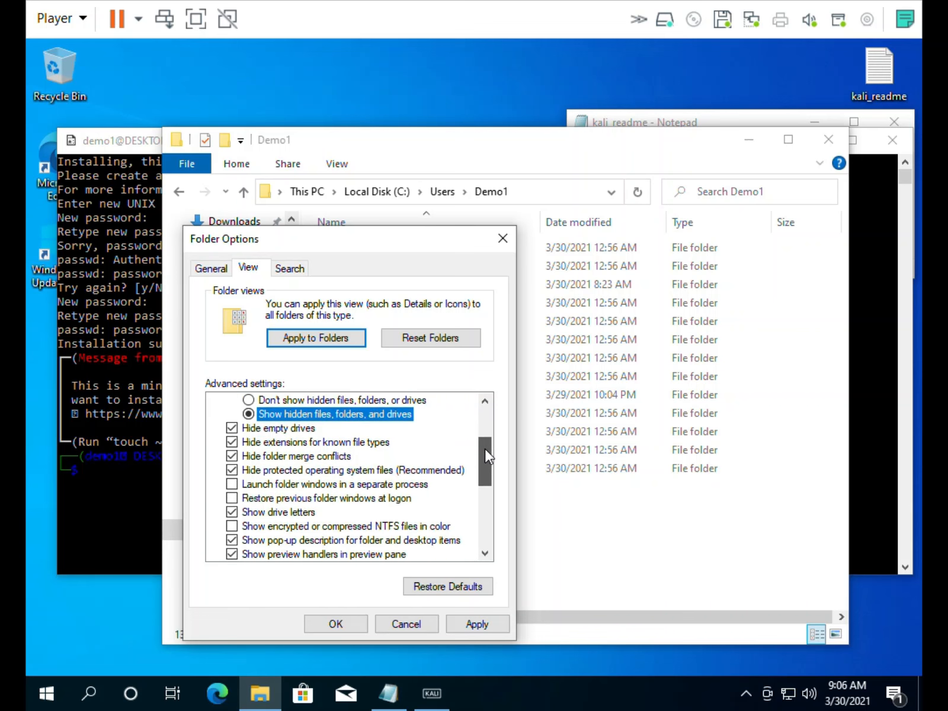
click(299, 444)
click(294, 456)
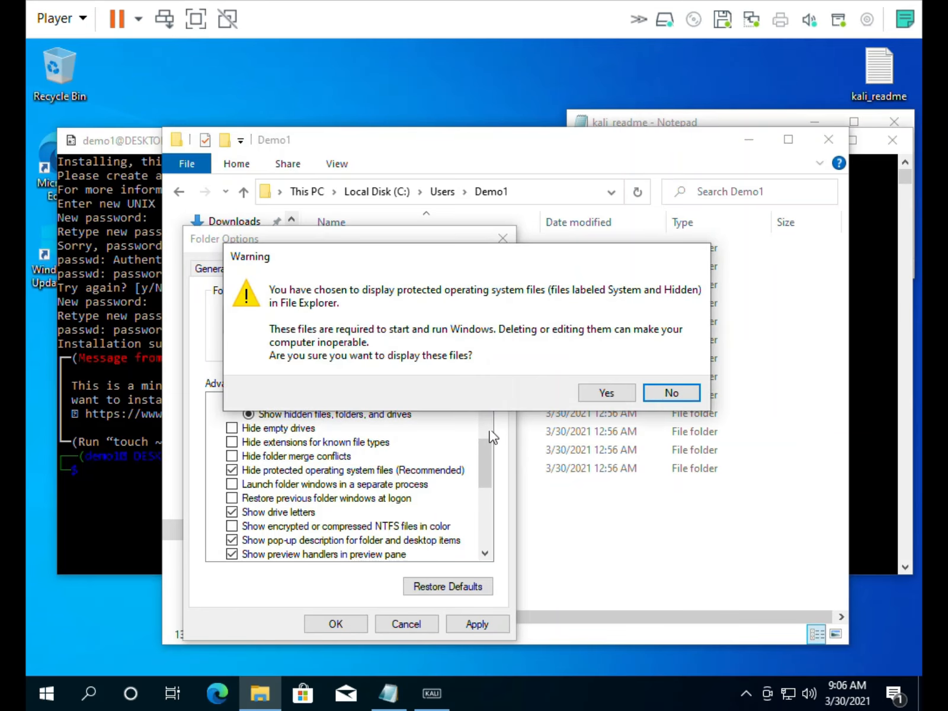
click(598, 392)
click(467, 627)
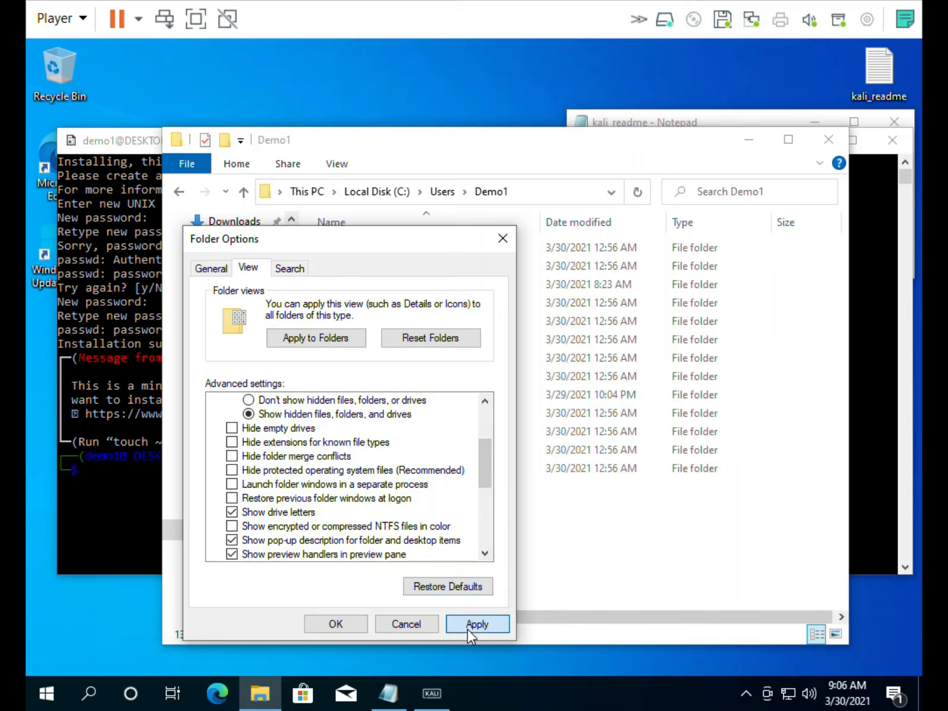
Make the navigation pane show availability status, expand to open folder, all folders and libraries
scroll(488, 528, down, 3)
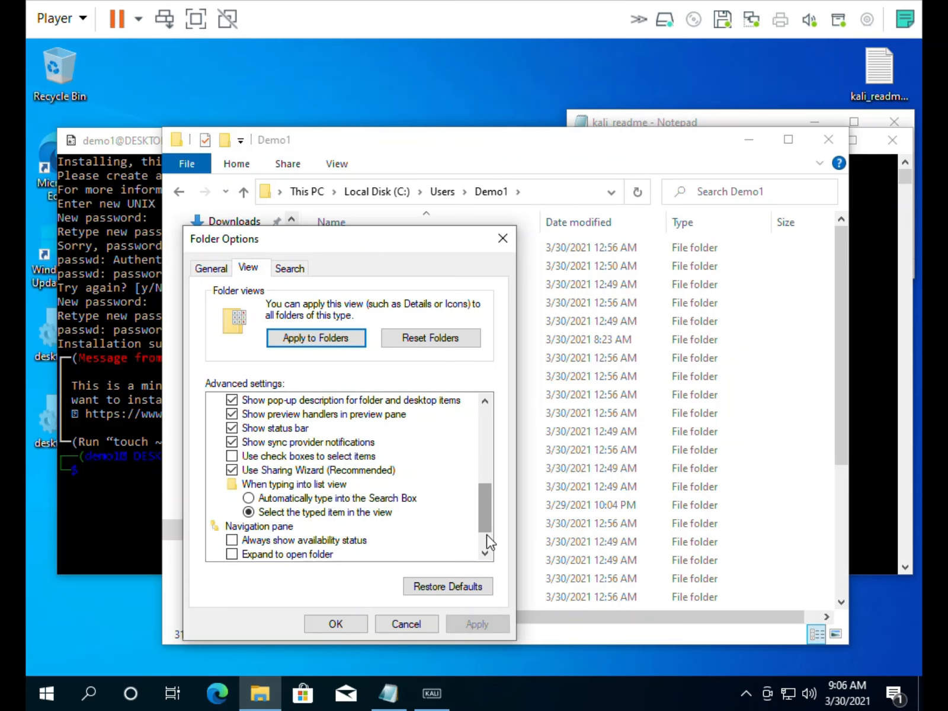
scroll(486, 540, down, 1)
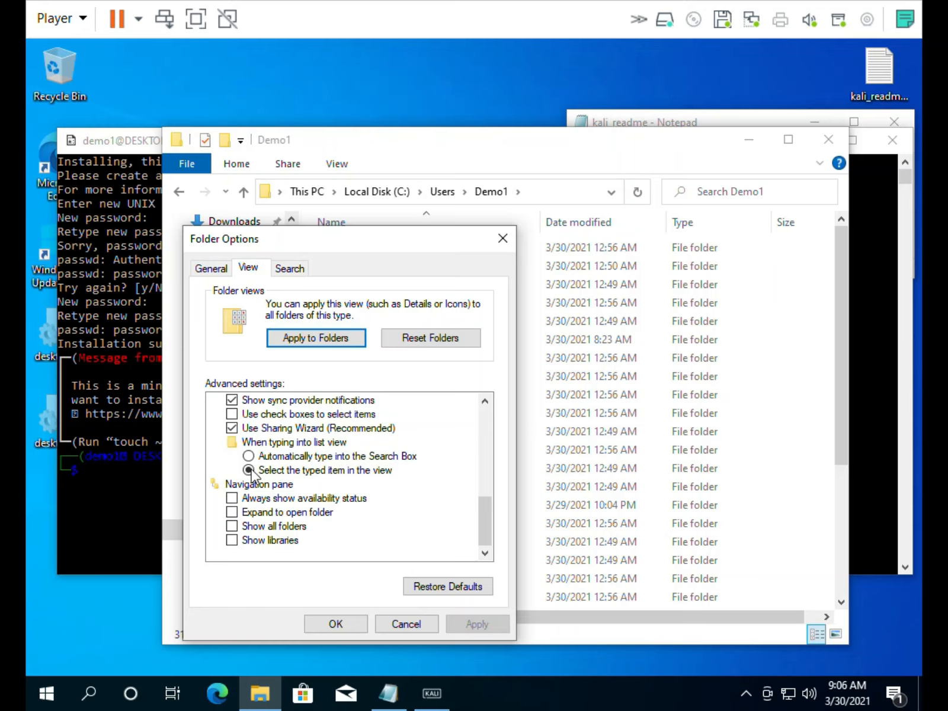
click(281, 500)
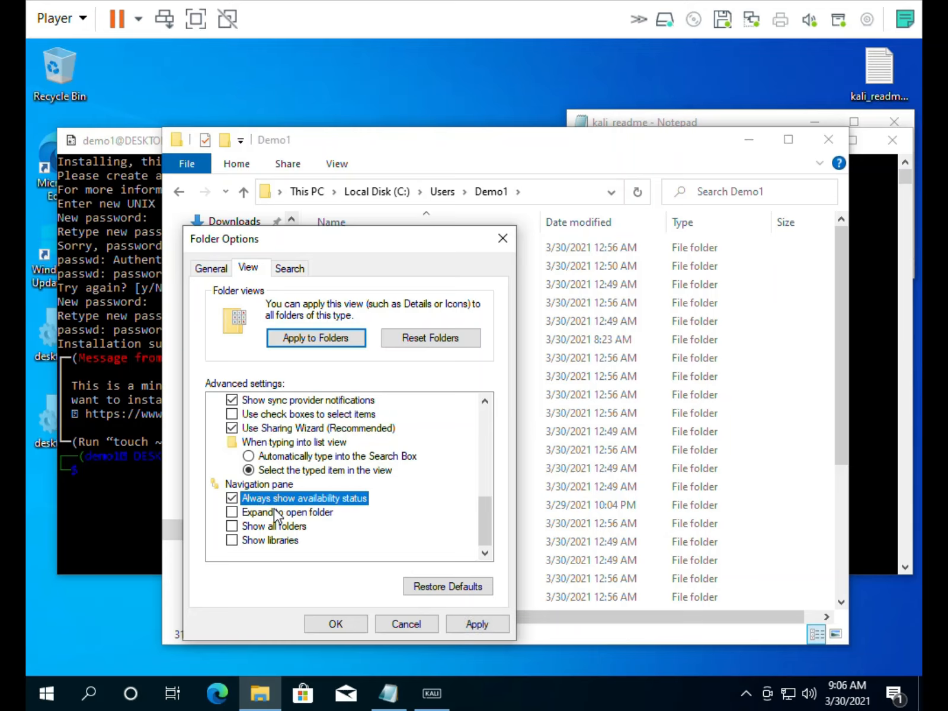
click(274, 513)
click(273, 526)
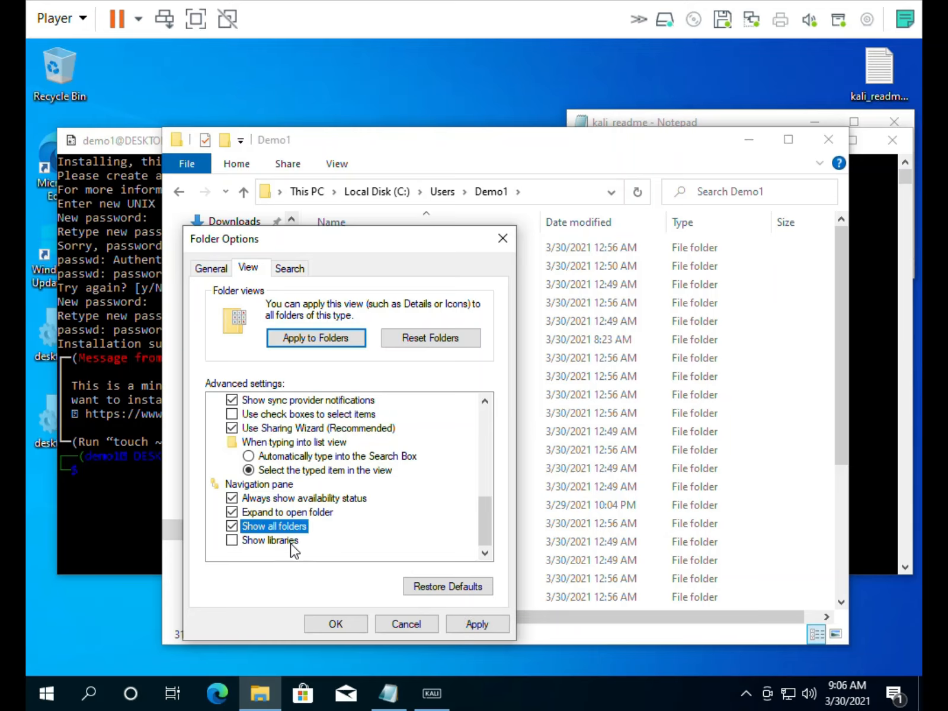
click(275, 542)
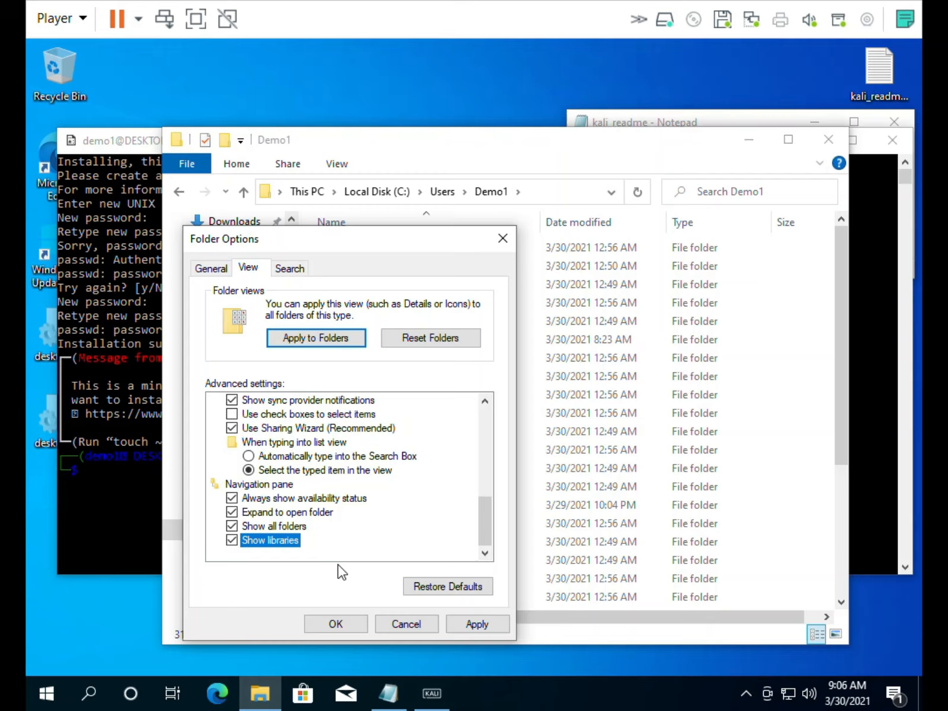
click(469, 624)
click(335, 624)
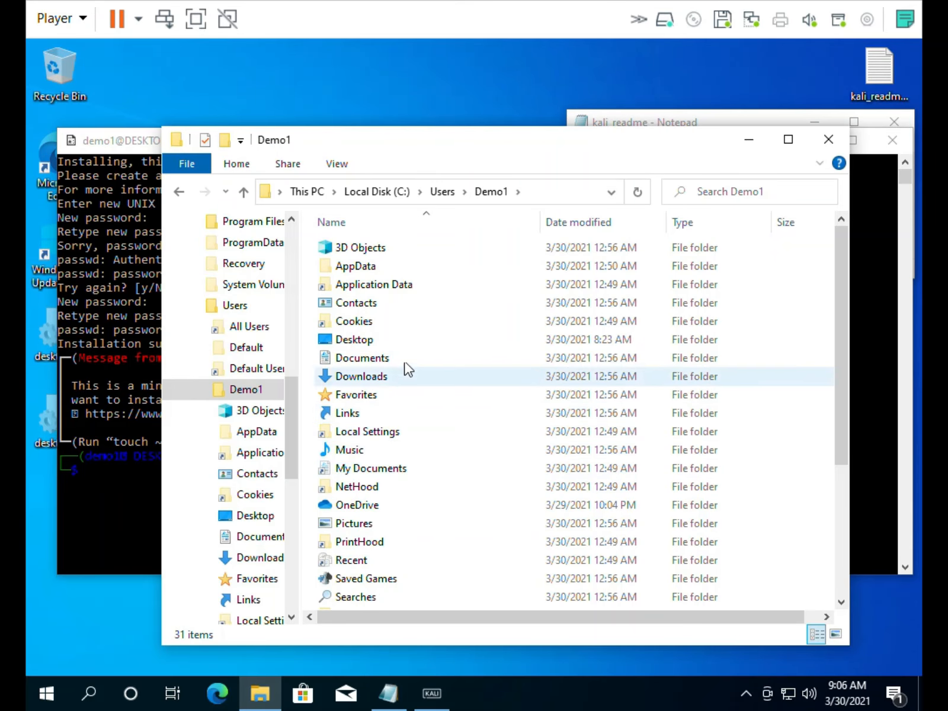
Browse AppData\Local\Packages into KaliLinux.54290C8133FEE_ey8k8hqnwqnmg, checking the path in the notes
double_click(369, 274)
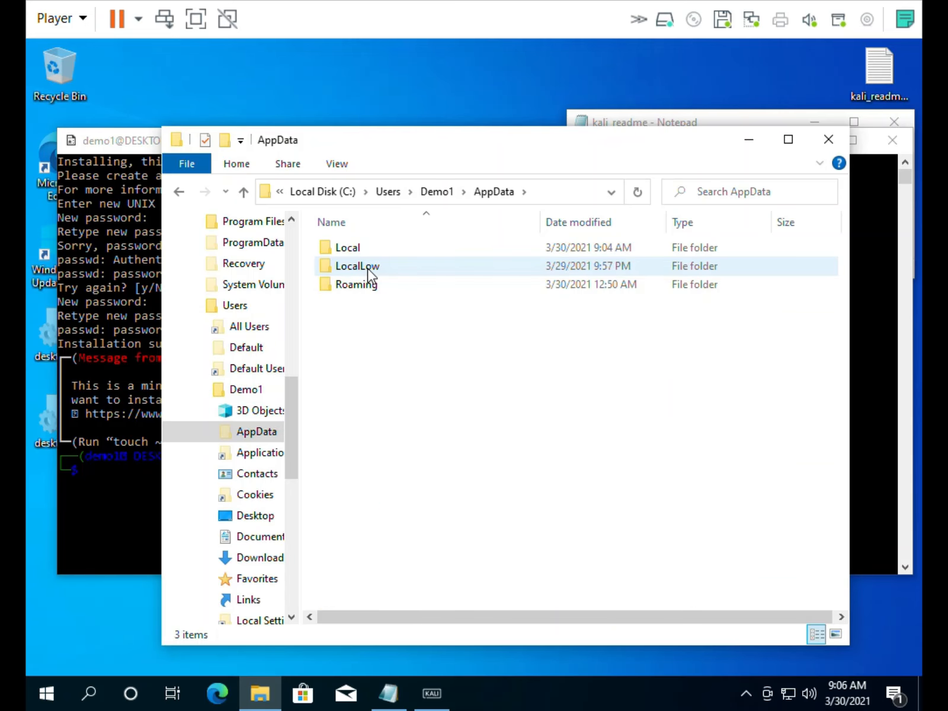
double_click(368, 251)
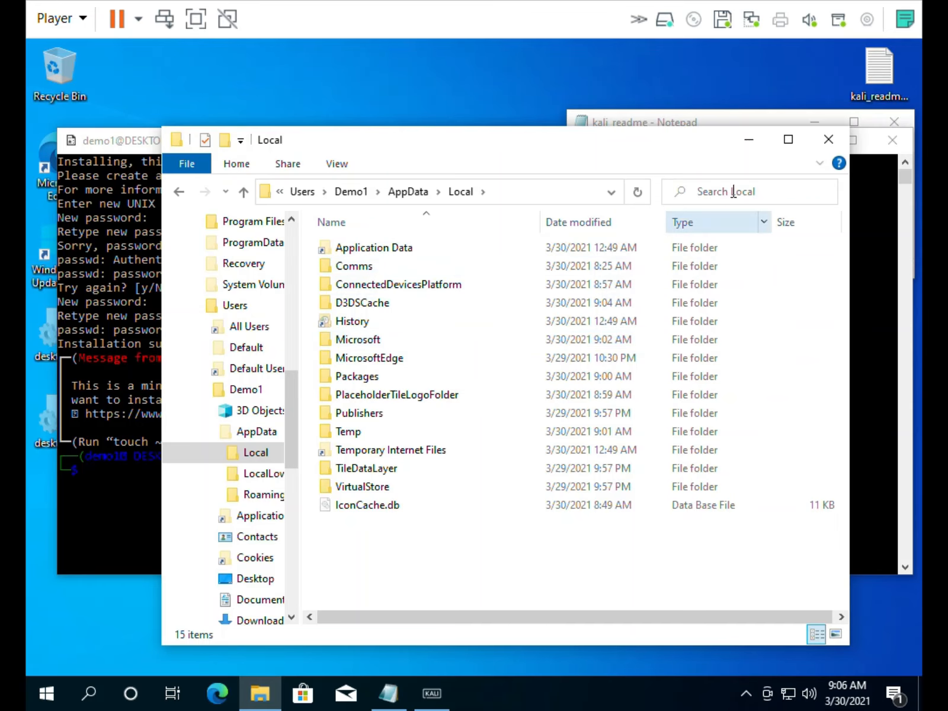
click(604, 119)
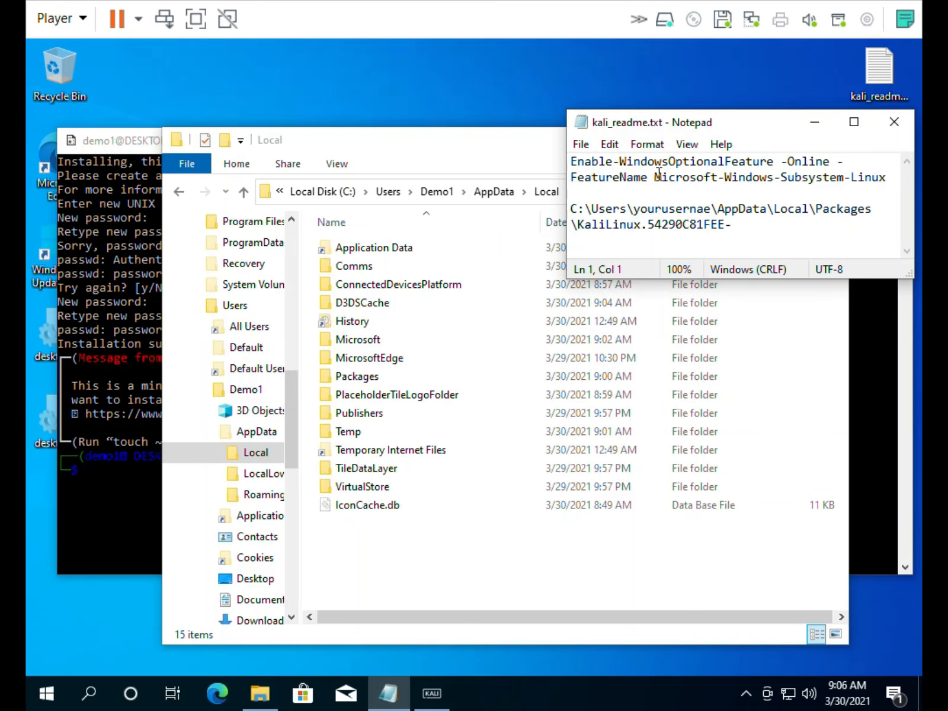
double_click(358, 376)
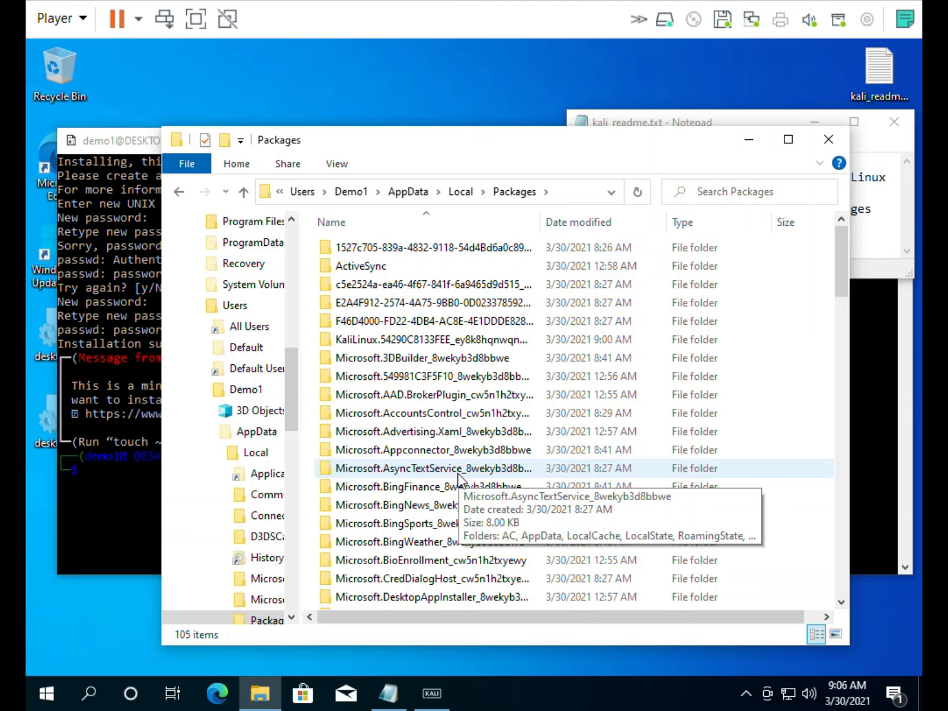
double_click(420, 339)
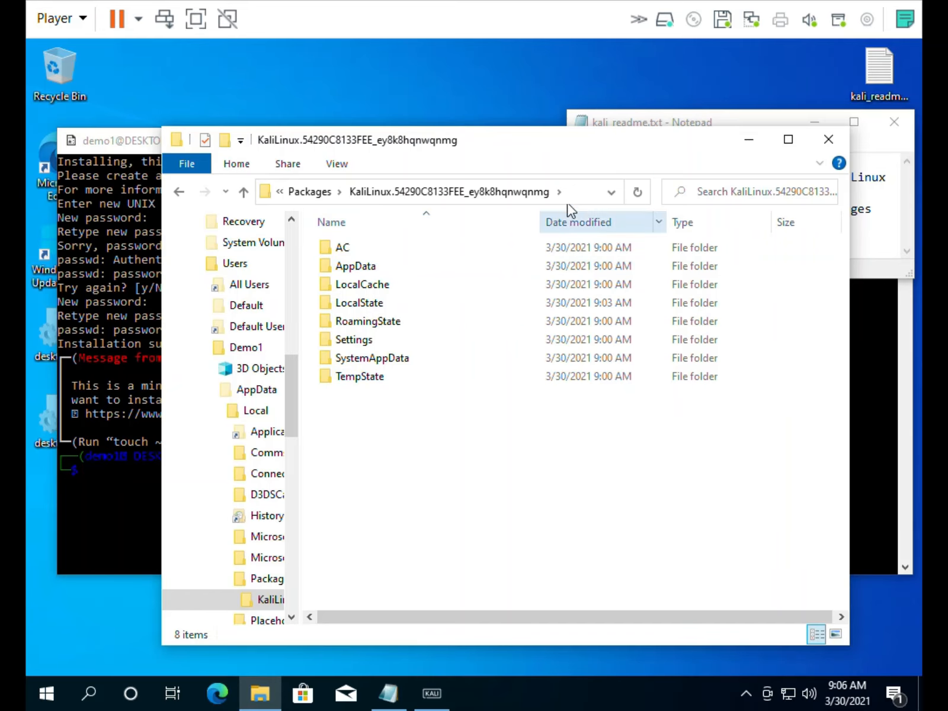
Copy the Kali Linux package folder's full path from the address bar, then bring up Windows search
click(580, 192)
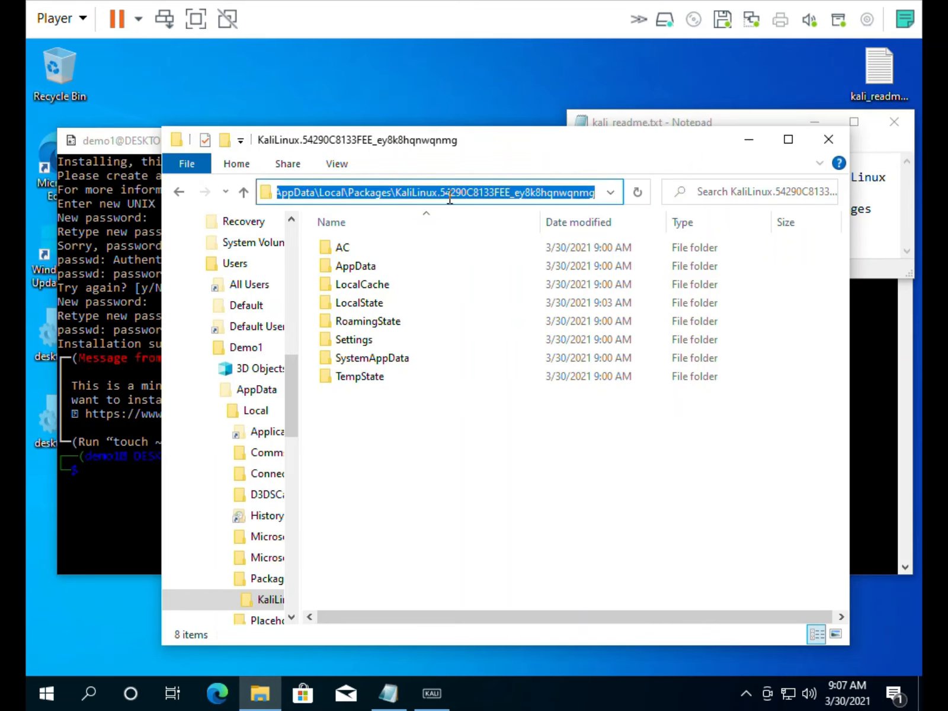
right_click(383, 194)
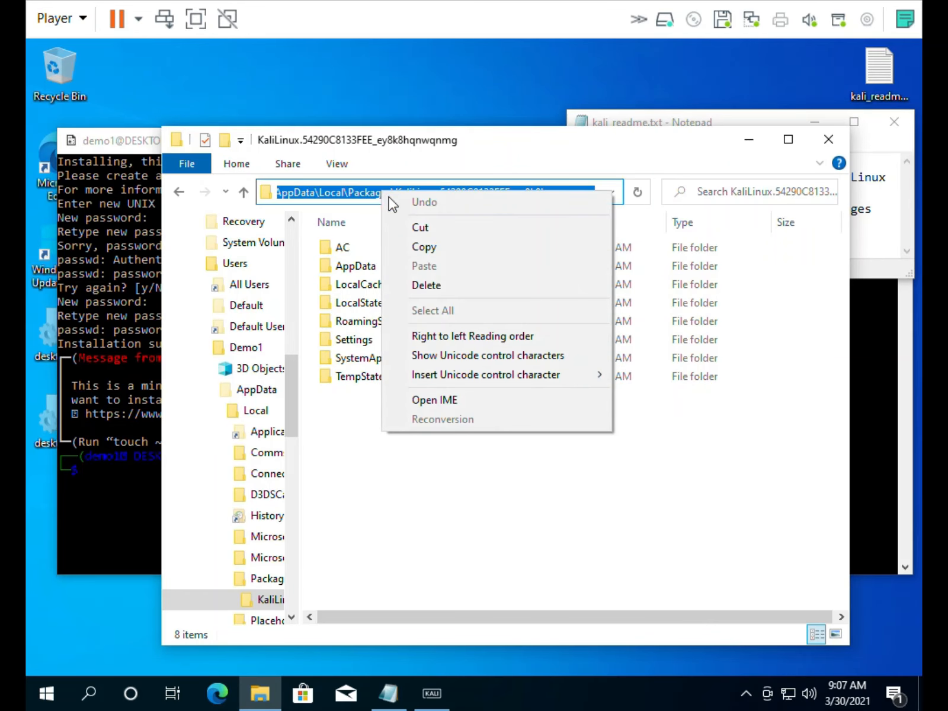
click(424, 245)
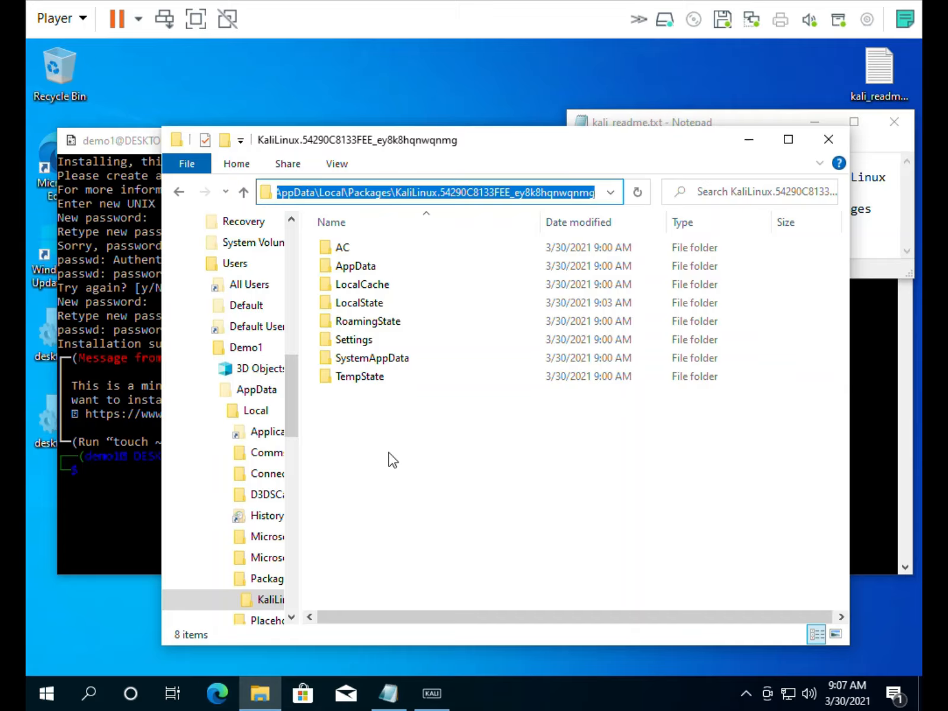
click(444, 449)
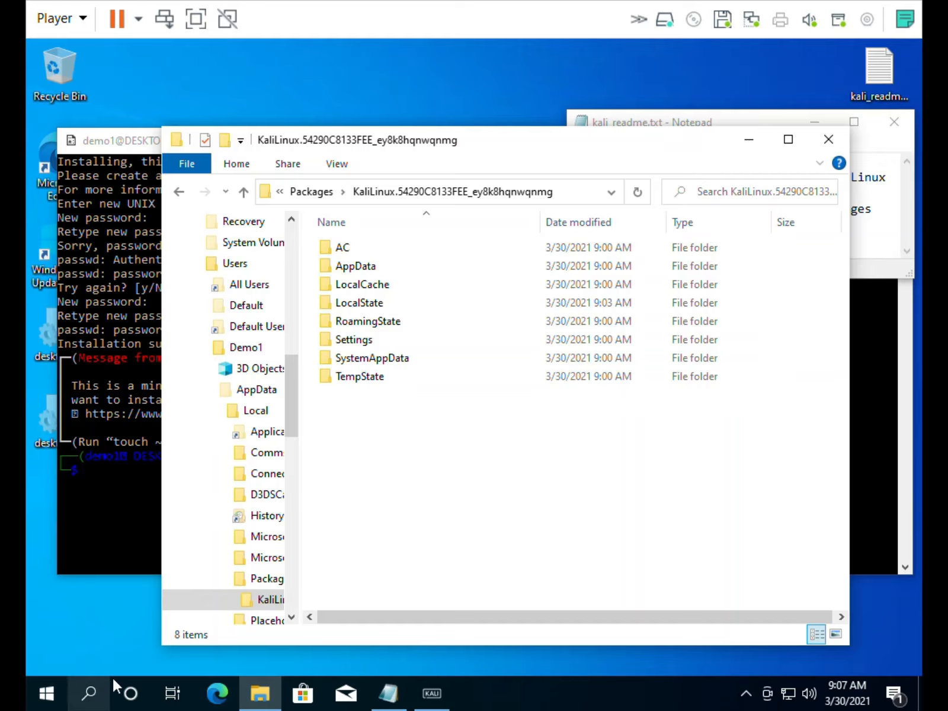
click(587, 189)
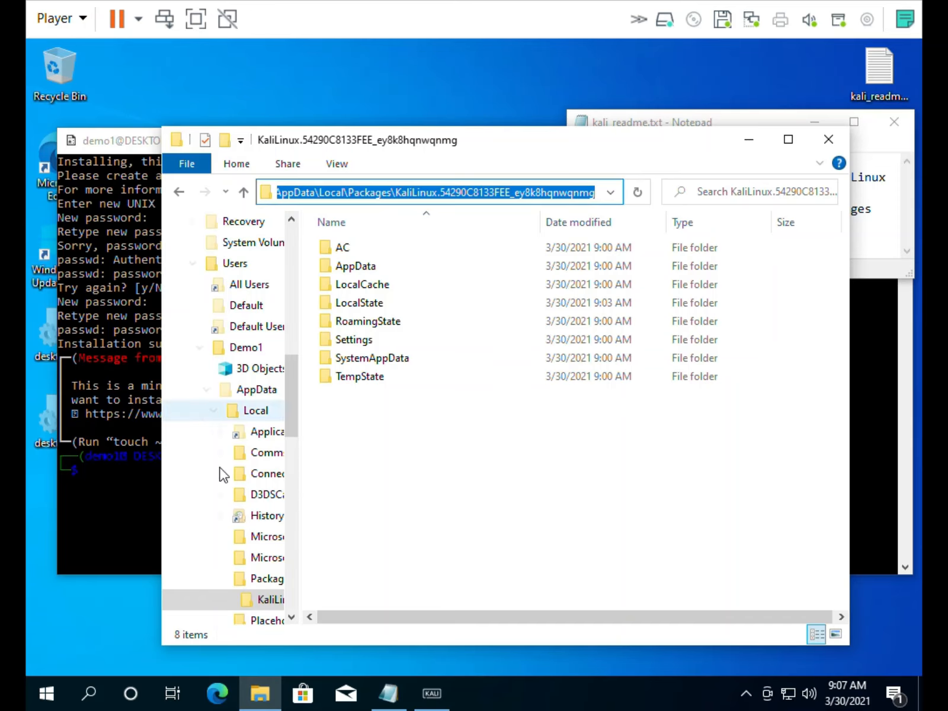
click(90, 696)
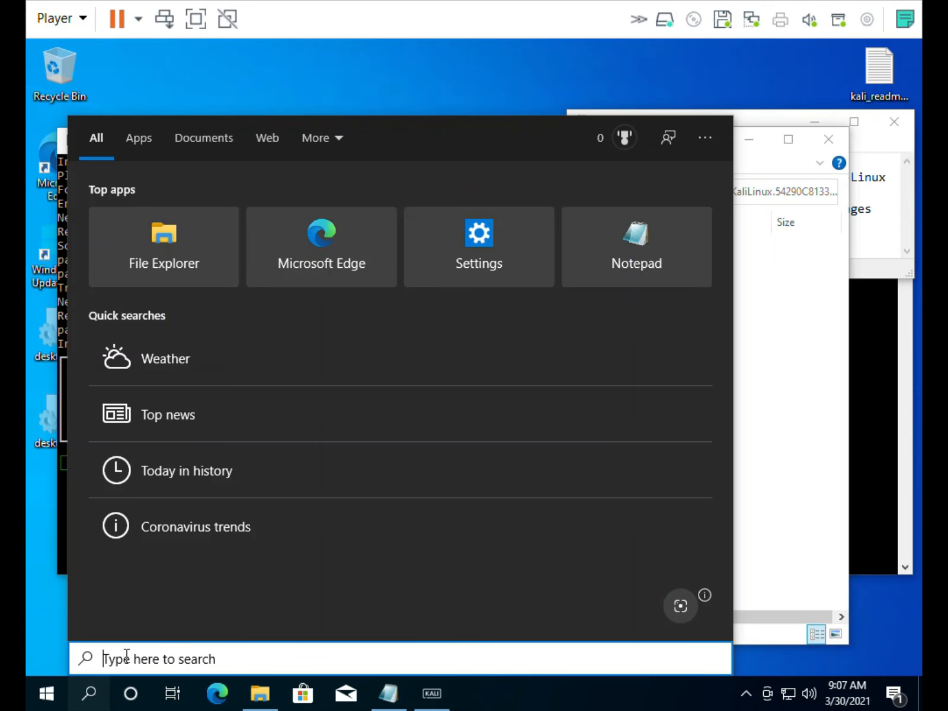
Search for 'windows defen' and go to Windows Security's Virus & threat protection page
text(windo)
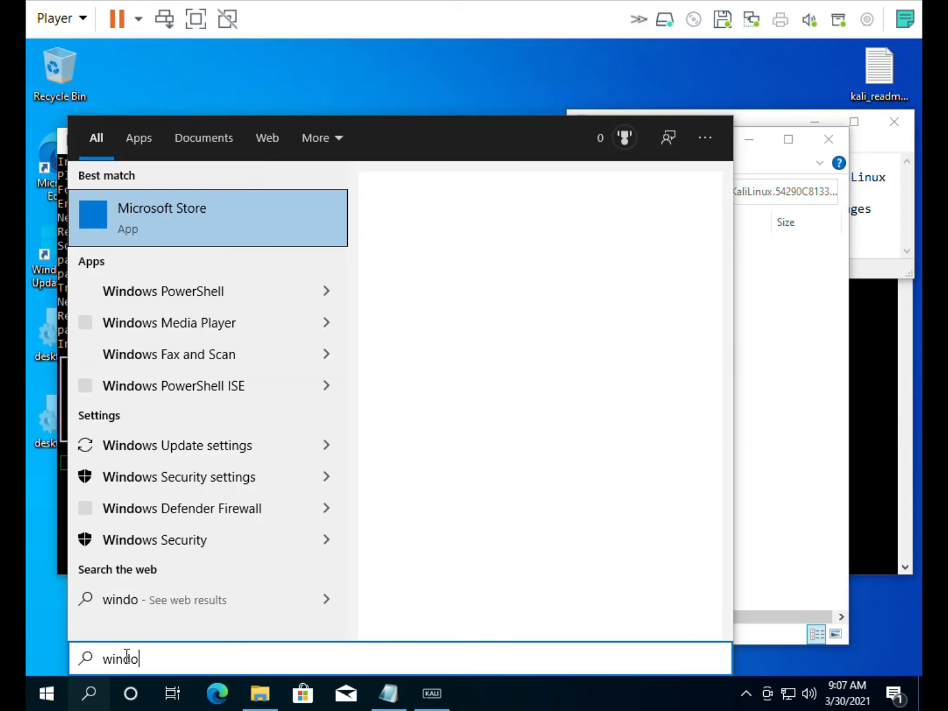
text(ws defen)
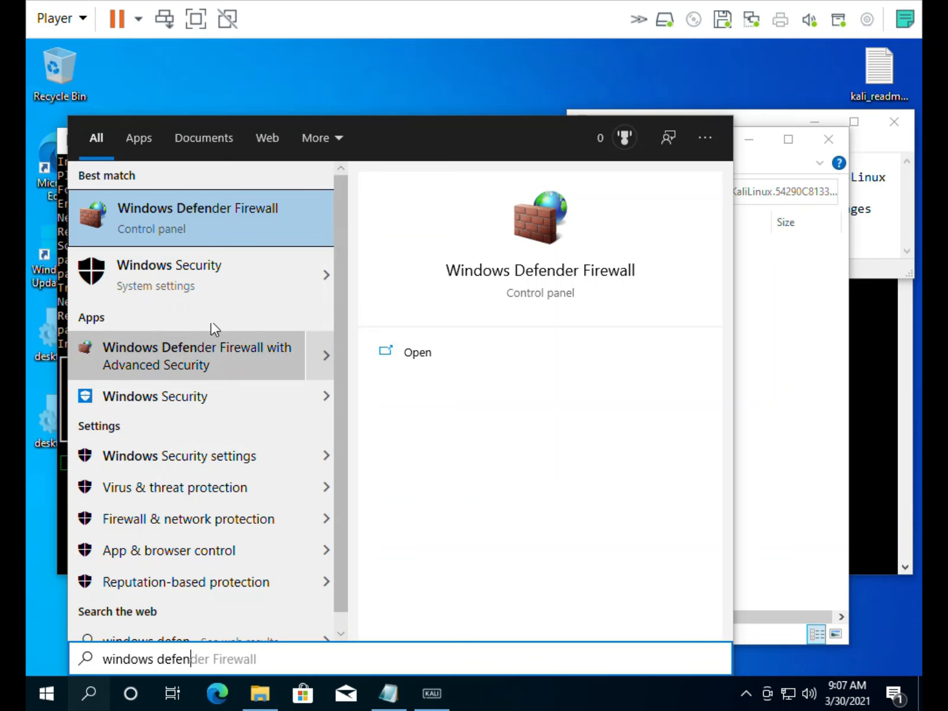
click(226, 493)
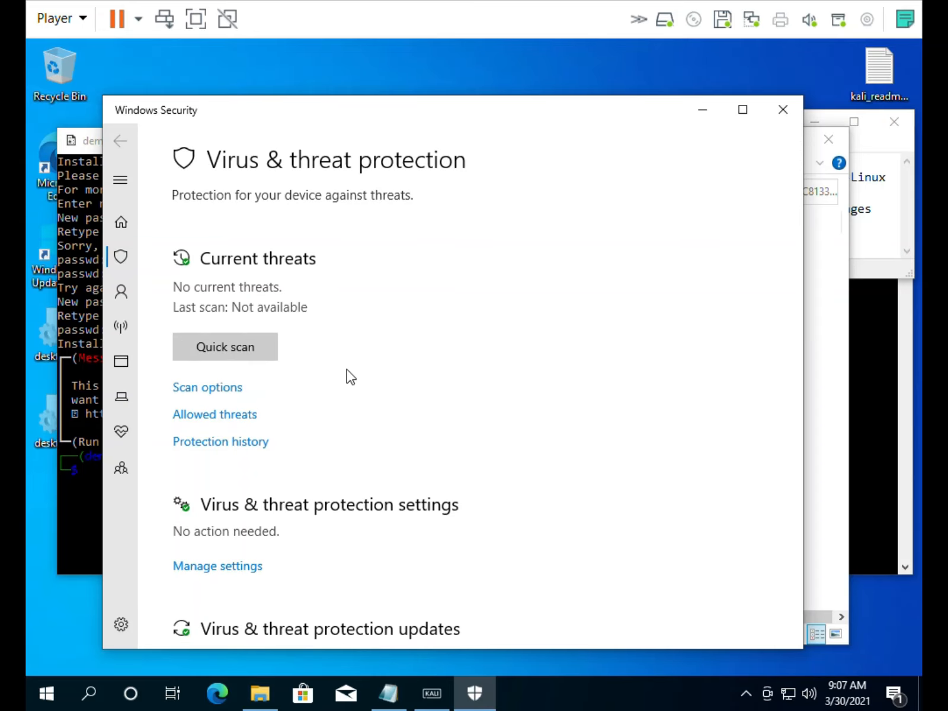
Open the Virus & threat protection settings page and scroll down toward Exclusions
scroll(305, 462, down, 4)
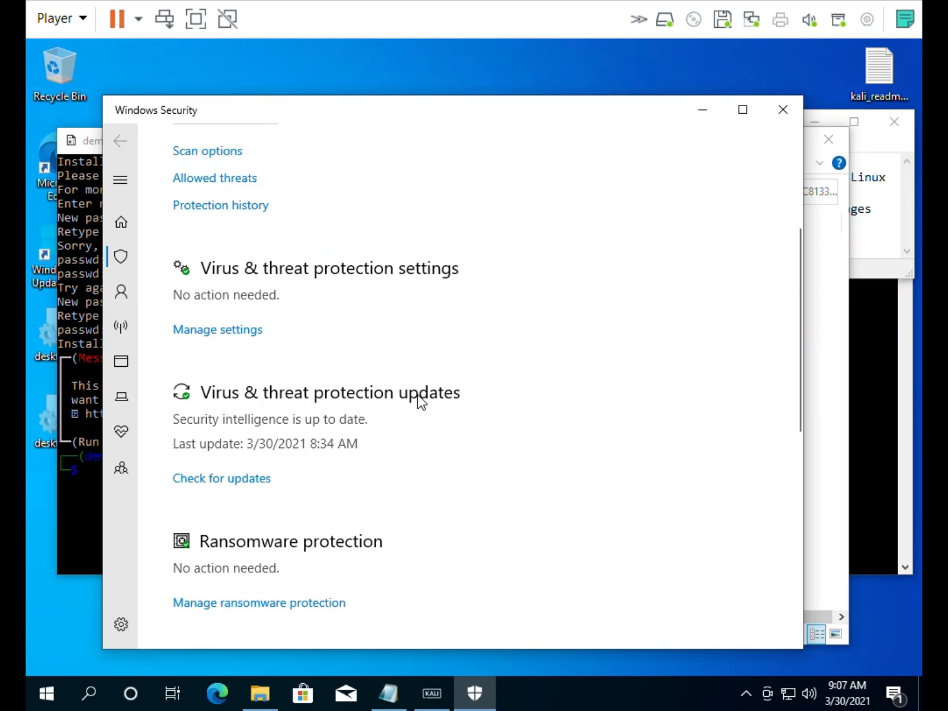
scroll(373, 443, down, 5)
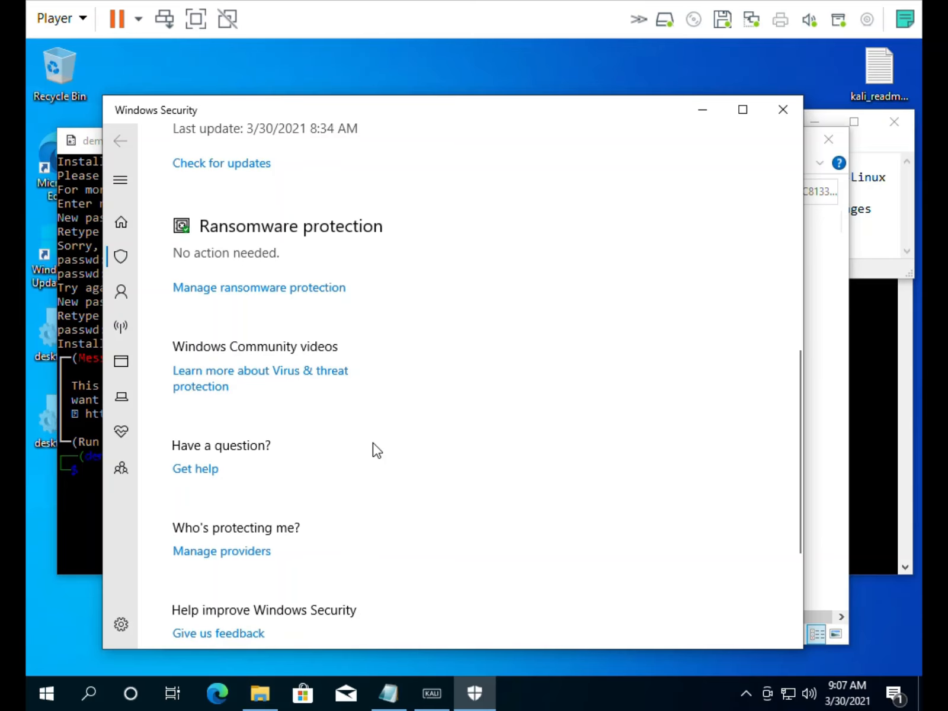
scroll(372, 443, up, 2)
scroll(373, 446, up, 3)
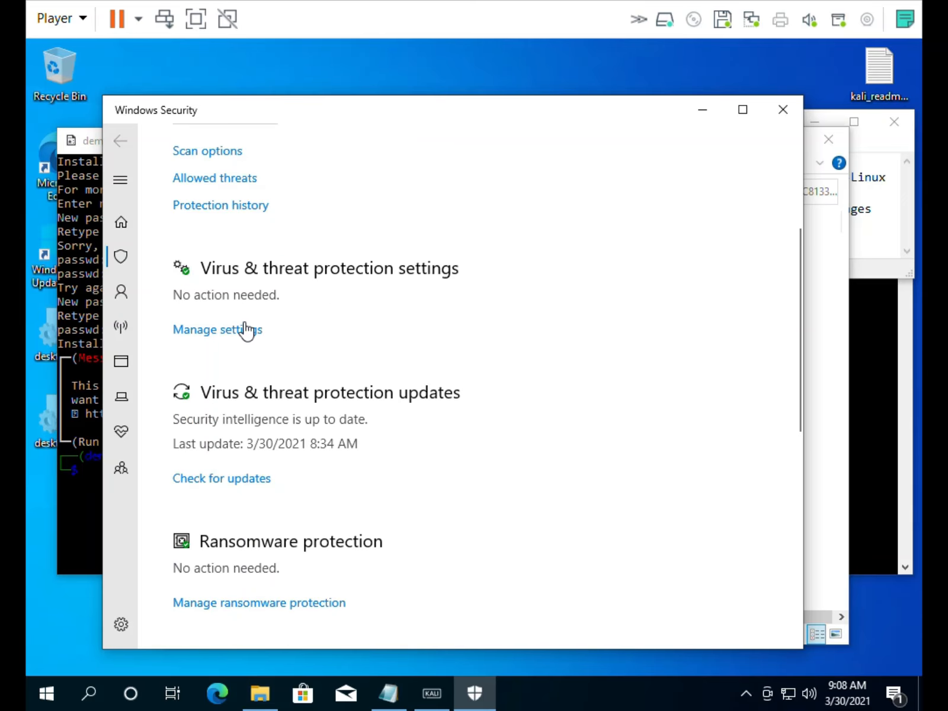
click(223, 332)
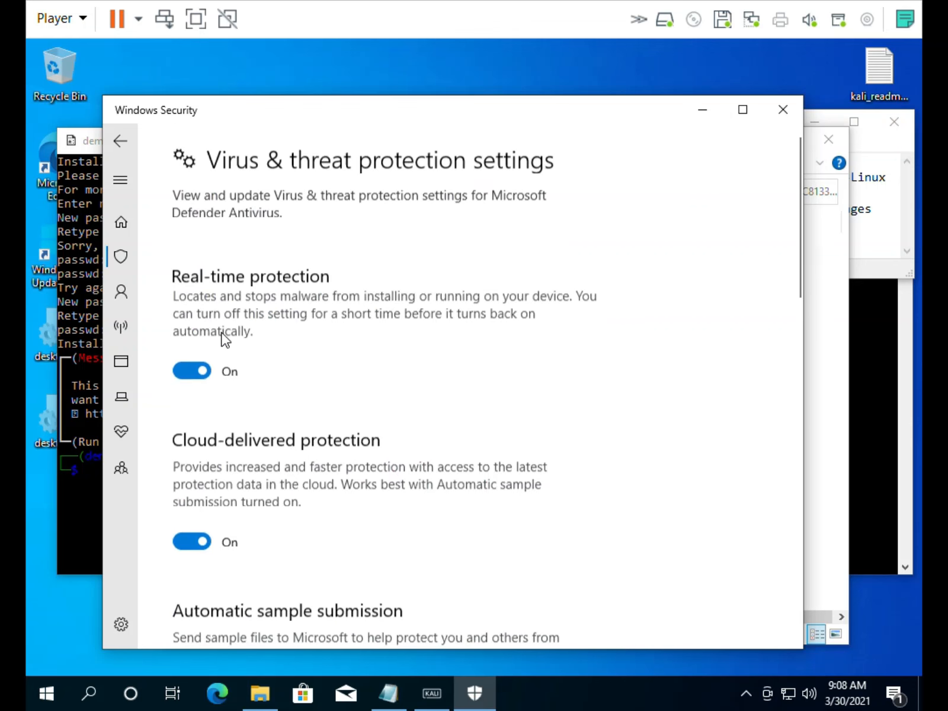
scroll(223, 338, down, 10)
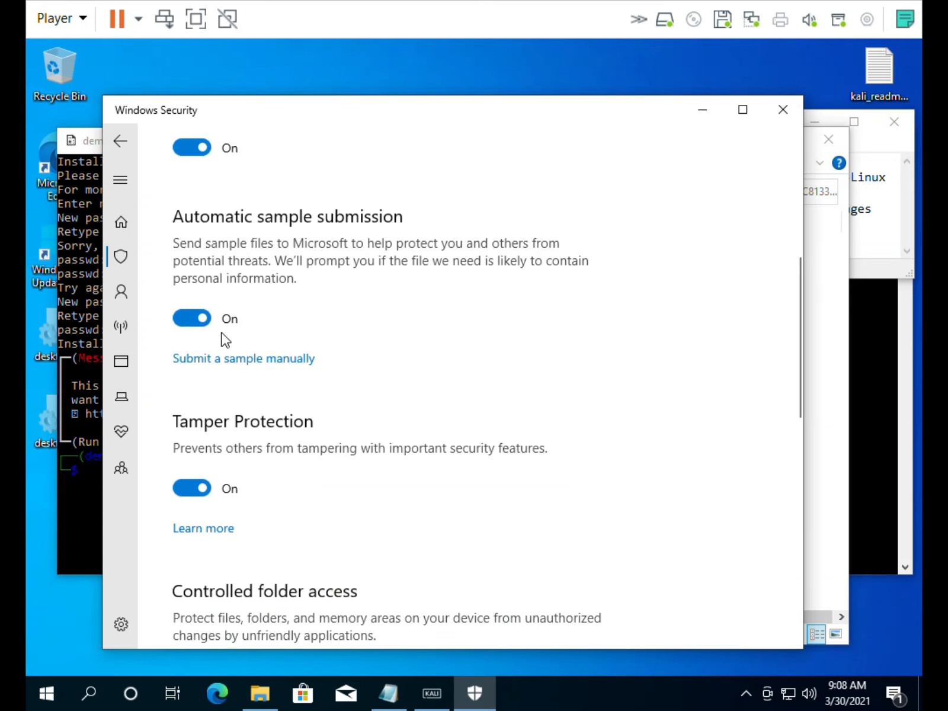
scroll(223, 338, down, 5)
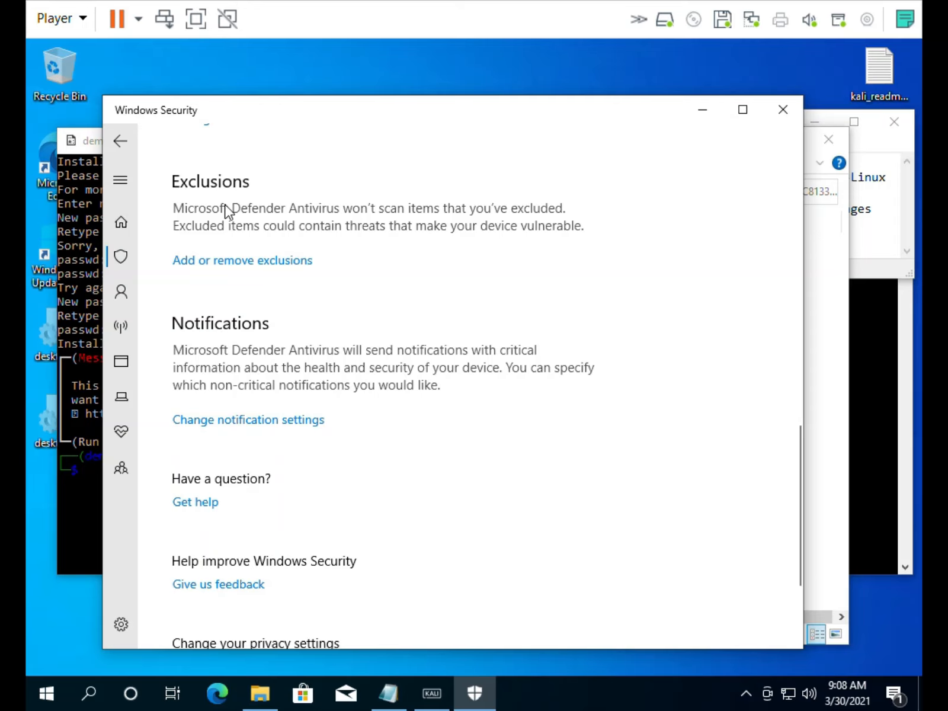
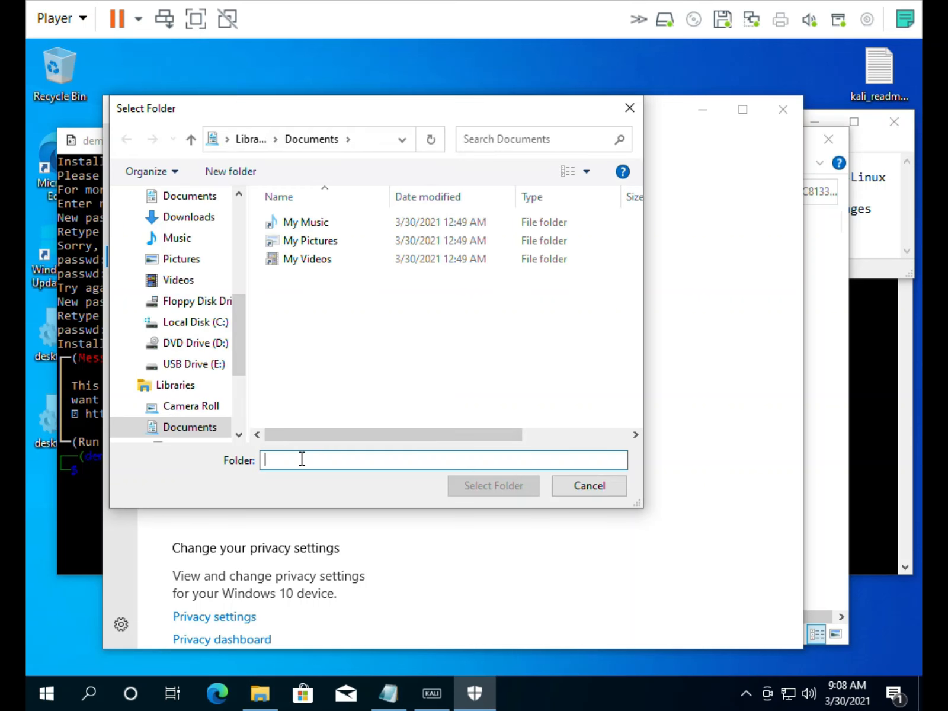
Paste the KaliLinux.54290C8133FEE_ey8k8hqnwqnmg package folder path into the exclusion folder picker's Folder field
text(Demo1\AppData\Local\Packages\KaliLinux.54290C8133FEE_ey8k8hqnwqnmg)
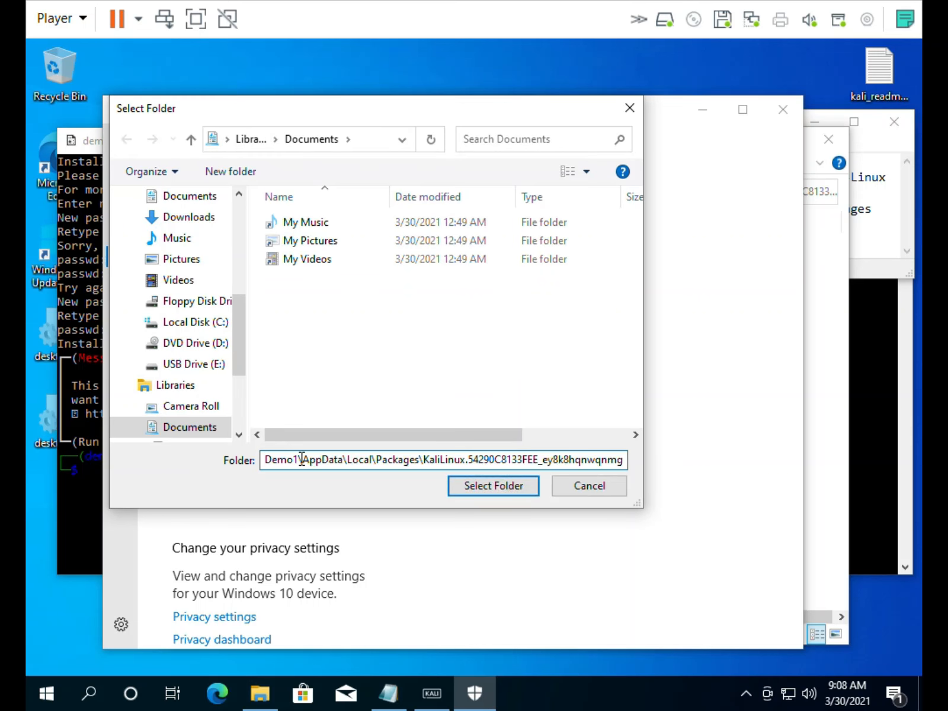
text(\)
click(454, 341)
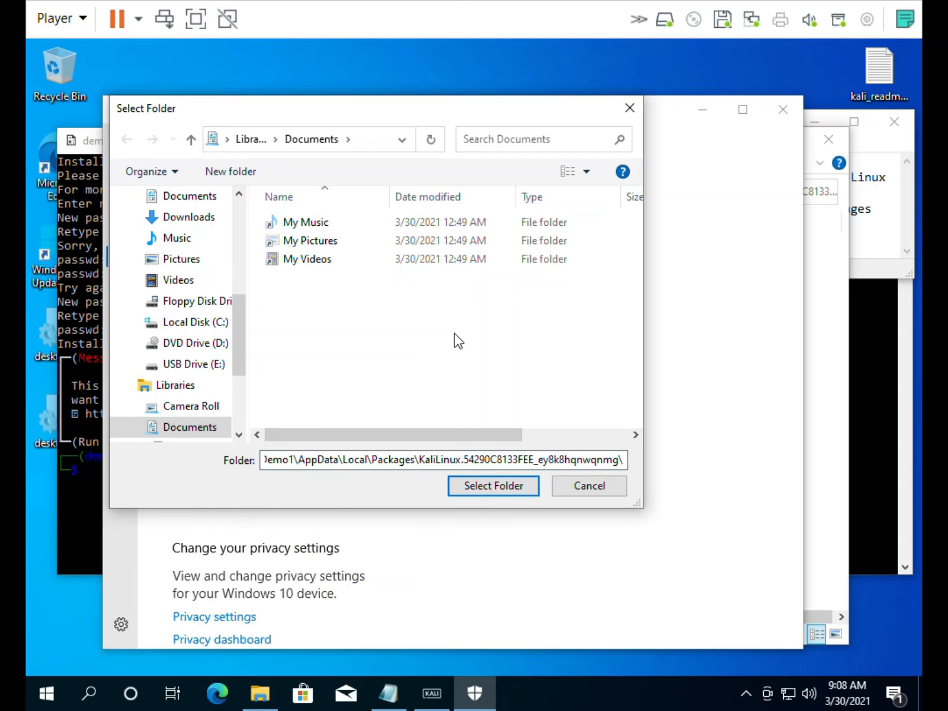
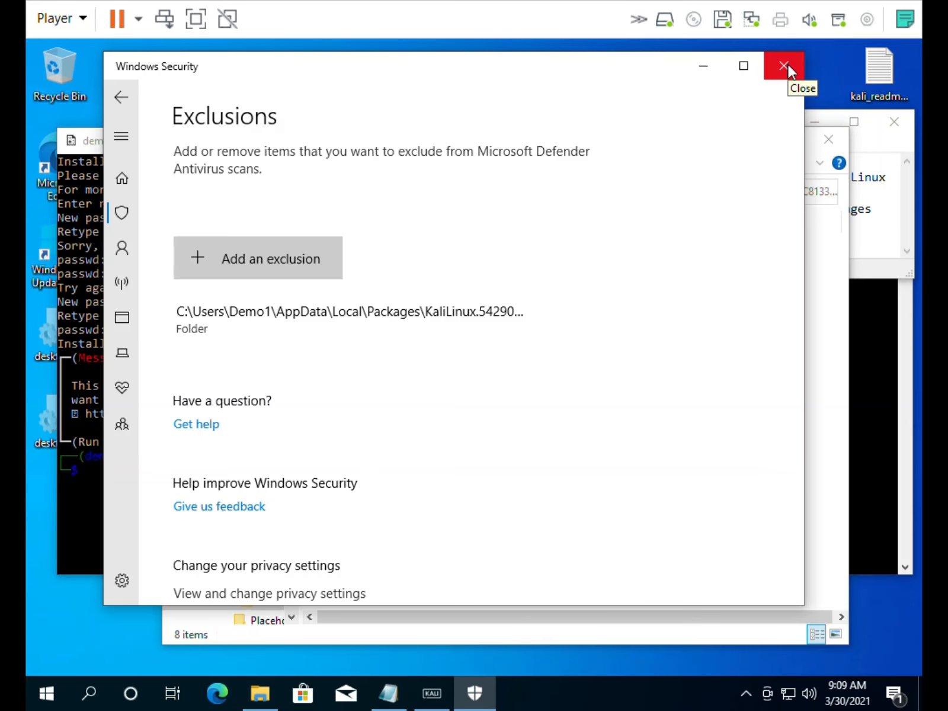
Close Windows Security and the KaliLinux package folder window, leaving the Kali terminal visible
click(787, 65)
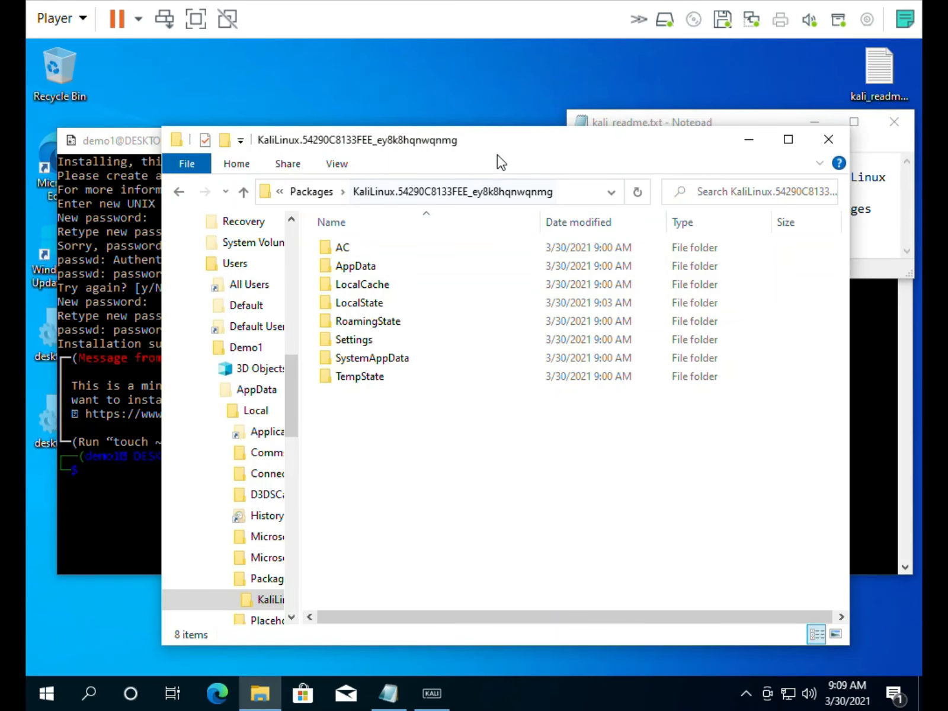
click(828, 142)
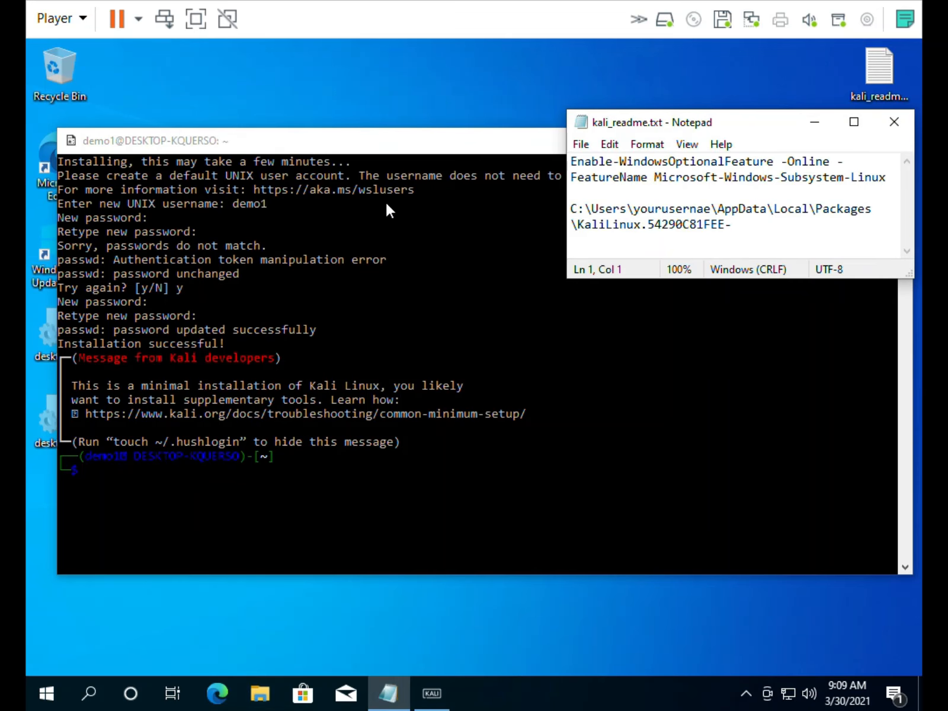